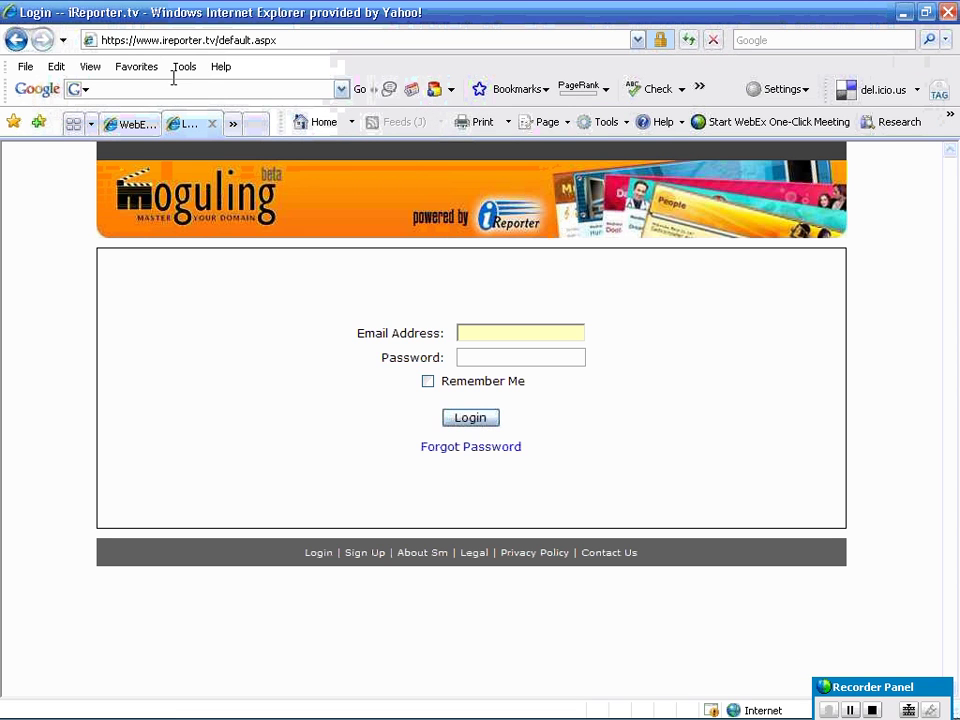
Log in to the ireporter.tv admin site with the account's email address and password
click(162, 40)
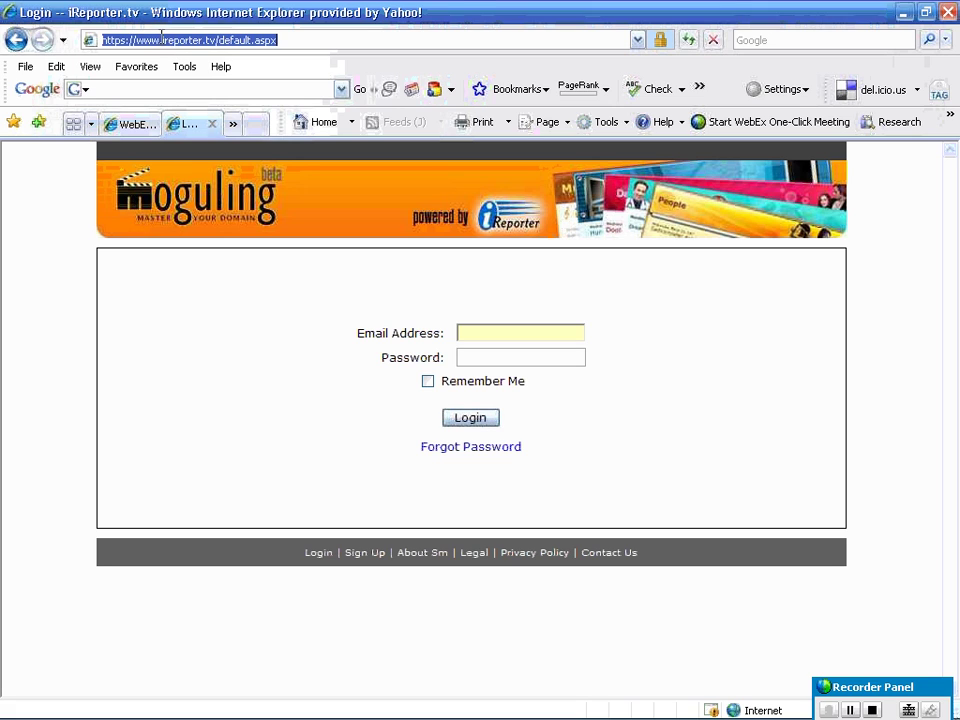
drag(163, 40, 217, 40)
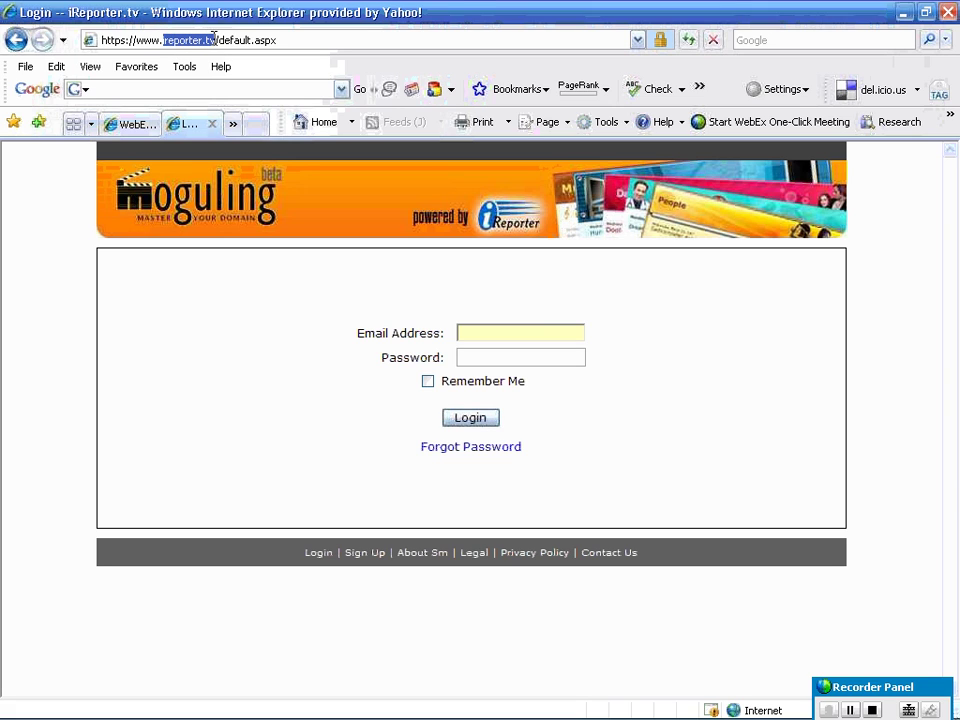
click(529, 332)
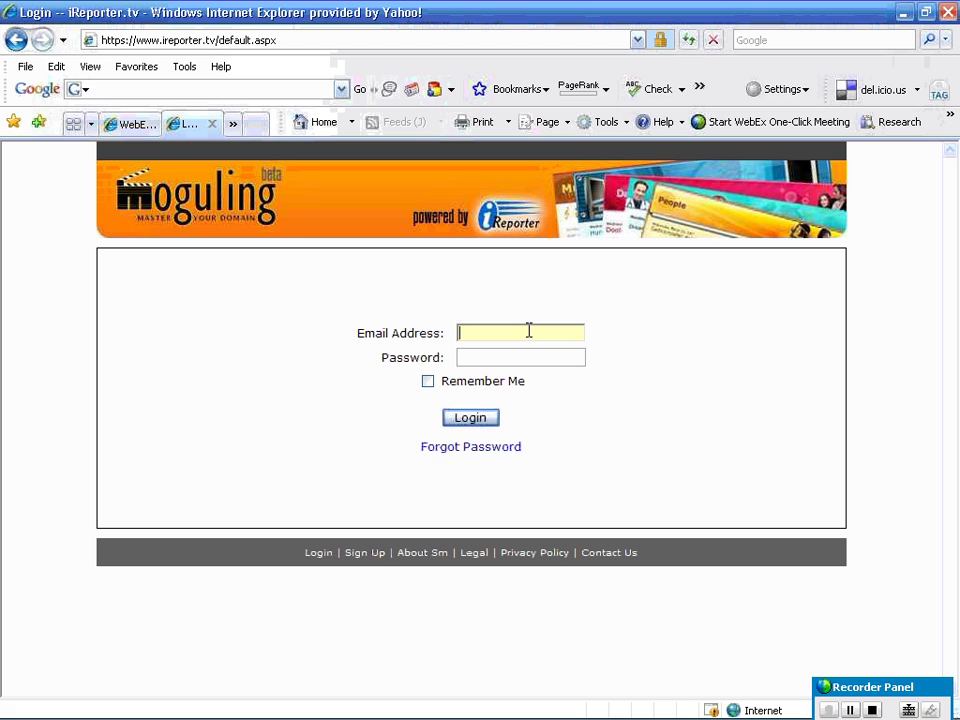
text(ma)
click(540, 352)
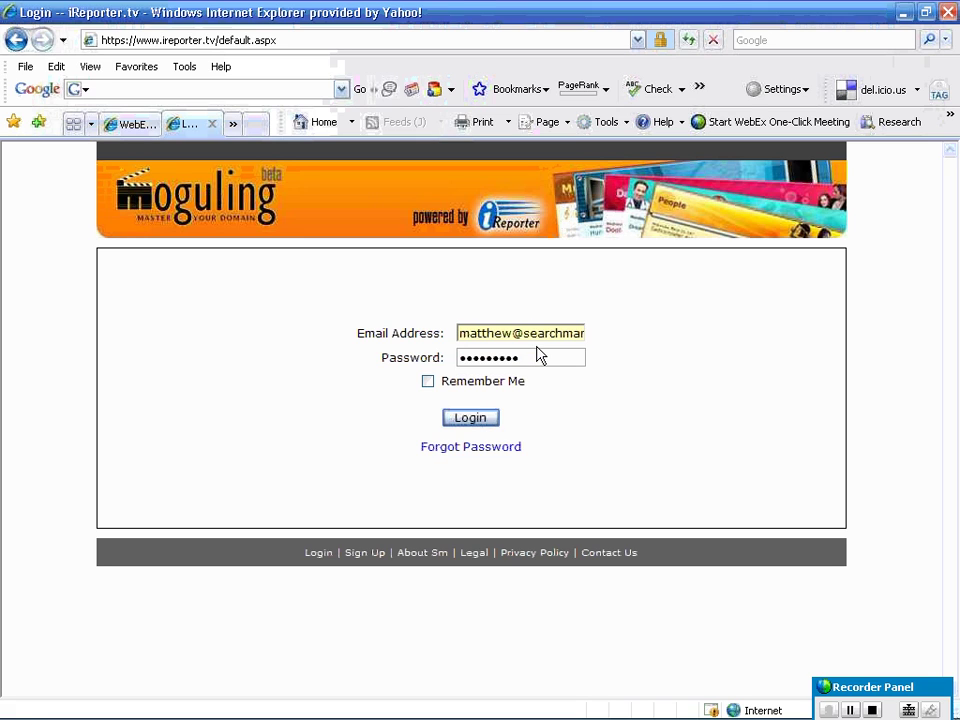
click(470, 418)
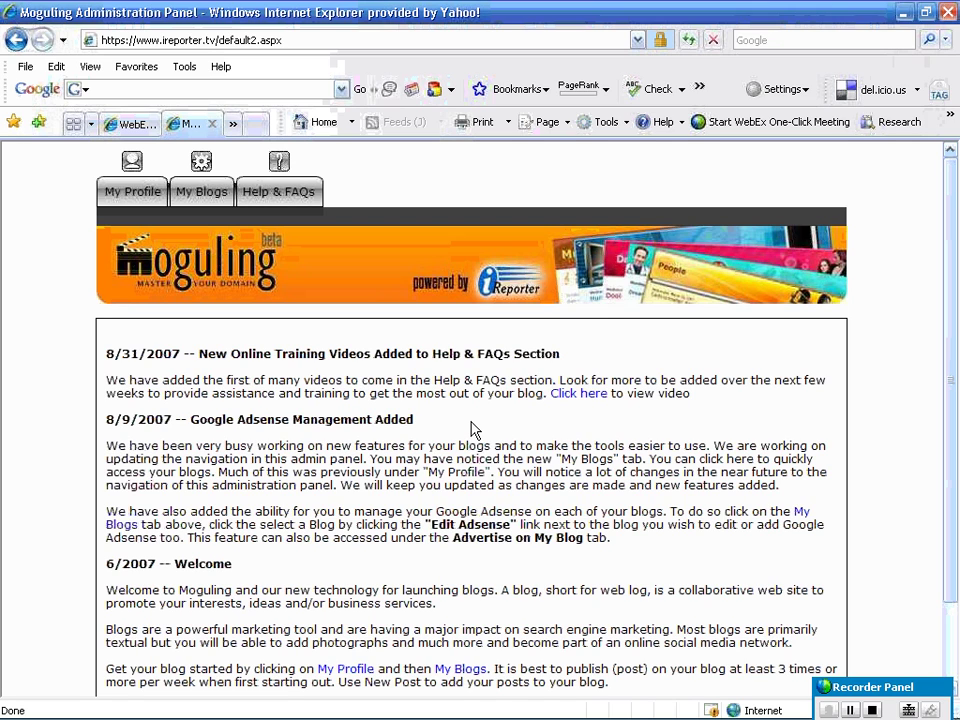
Open the training video linked in the 8/31/2007 news item, allow nonsecure items, and look over the Video Seminars page
scroll(474, 428, down, 1)
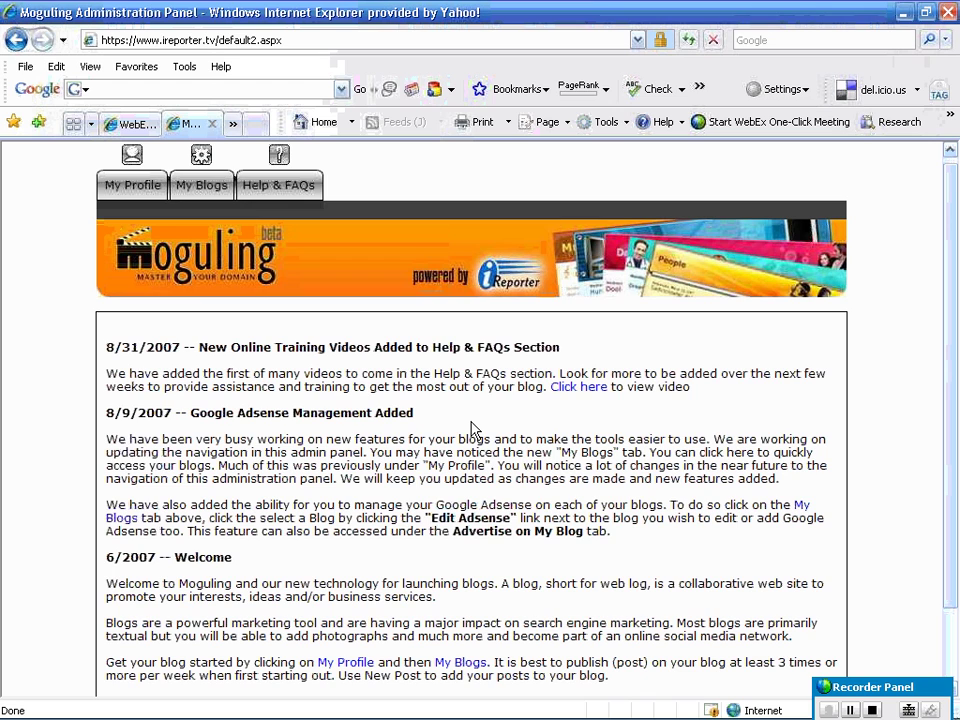
scroll(474, 428, down, 2)
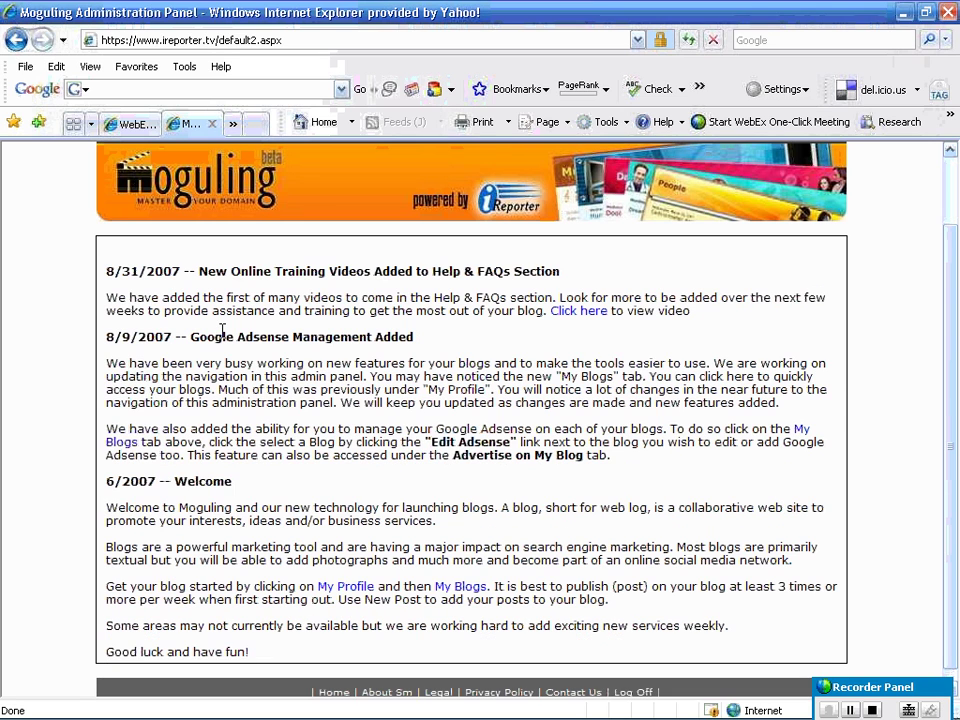
click(579, 312)
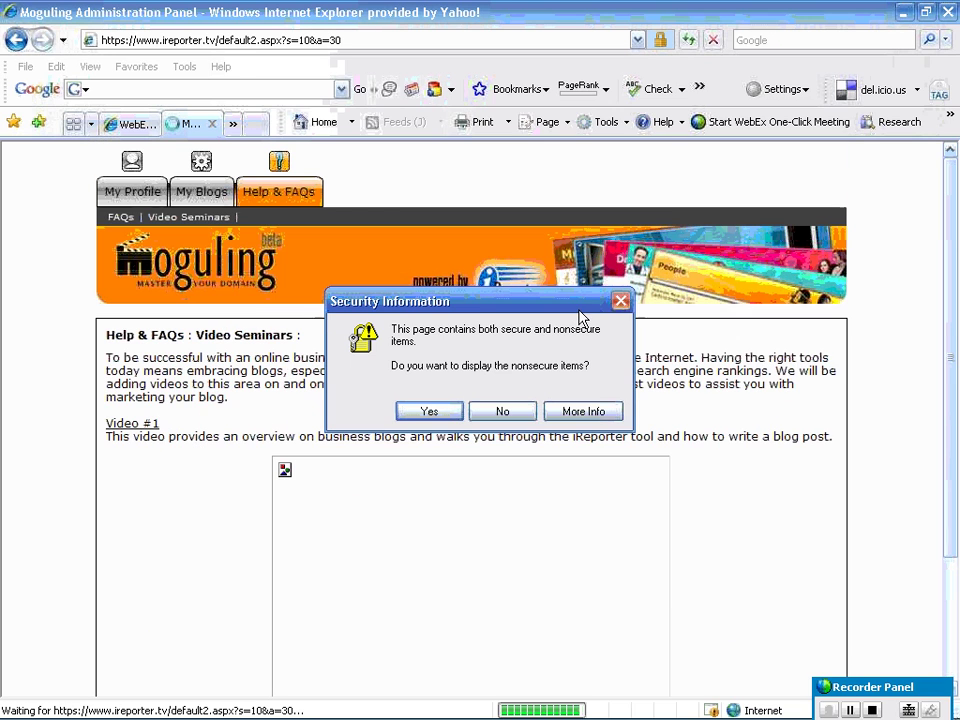
click(427, 412)
scroll(561, 407, down, 3)
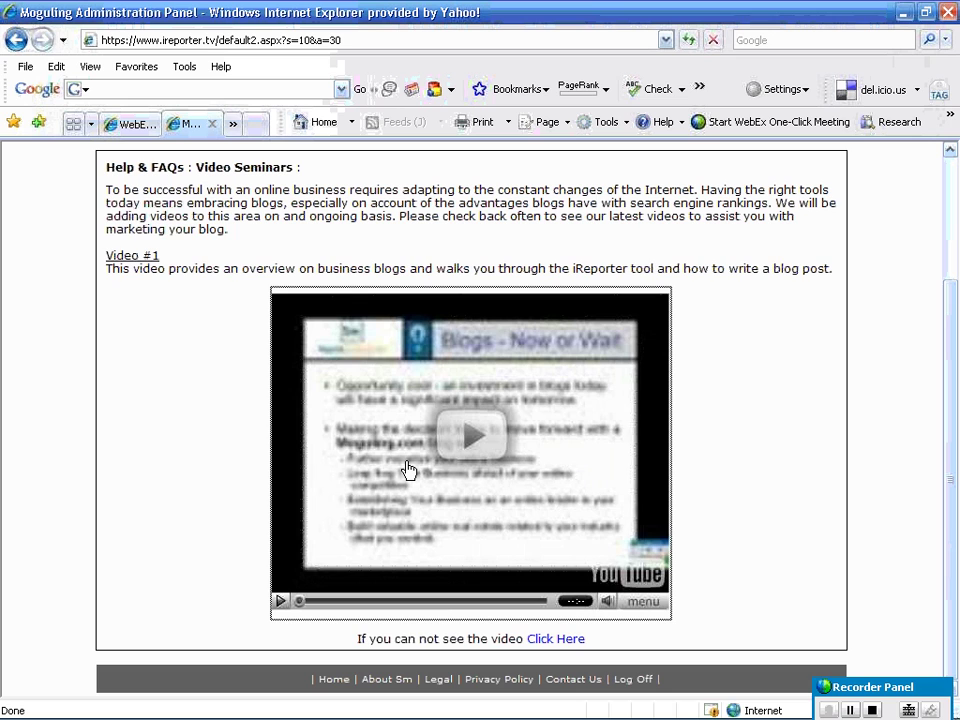
scroll(408, 470, up, 3)
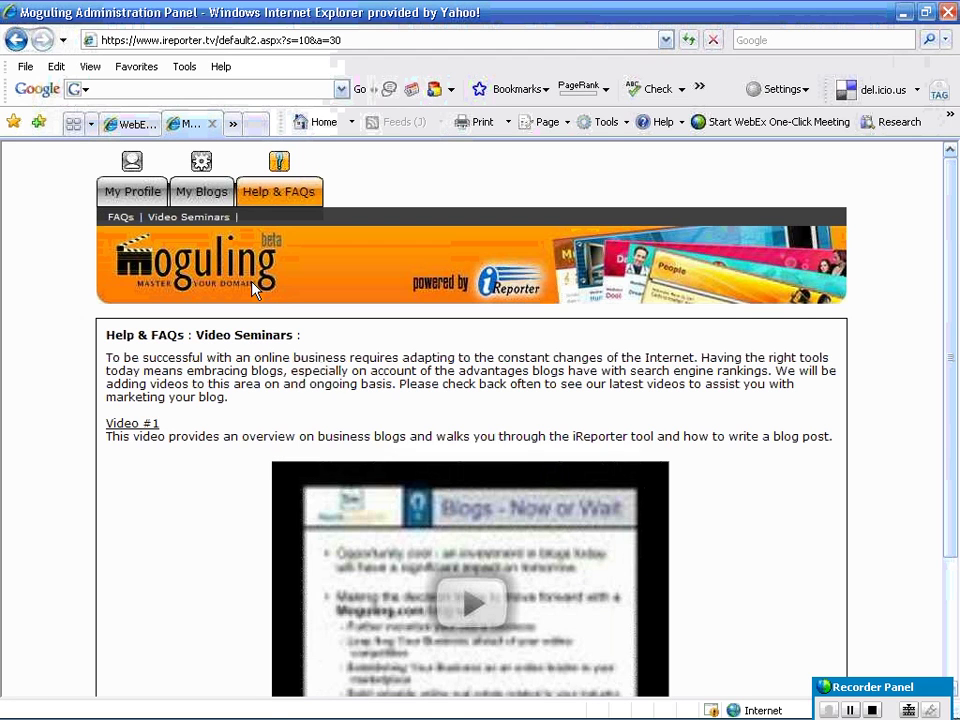
Open My Blogs and look through the list of blogs with their posting and settings options
click(200, 193)
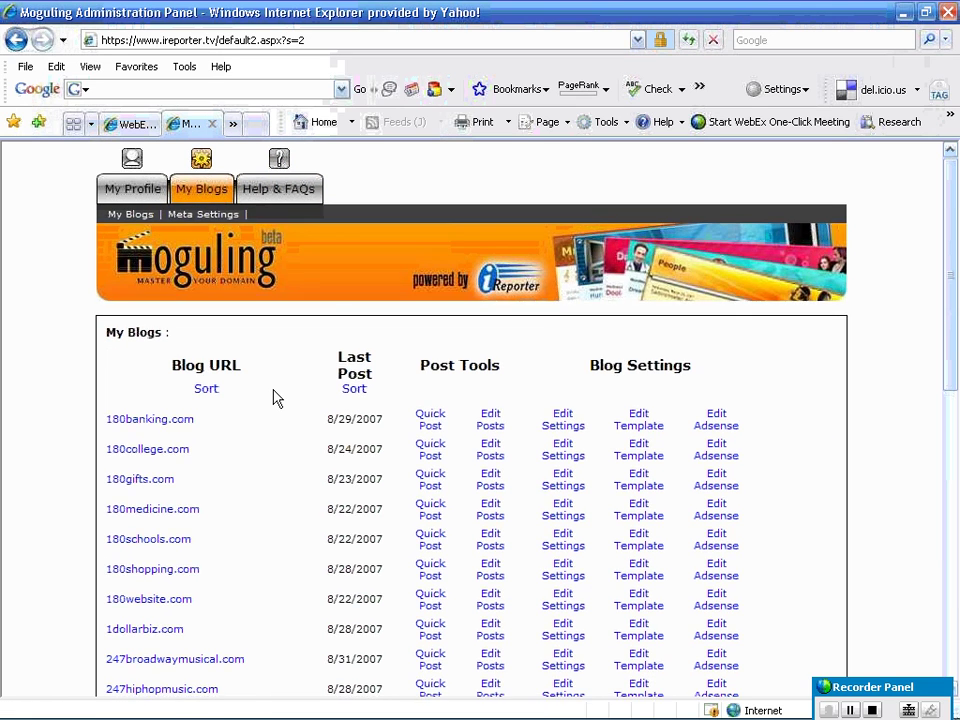
scroll(277, 398, down, 5)
scroll(277, 398, down, 1)
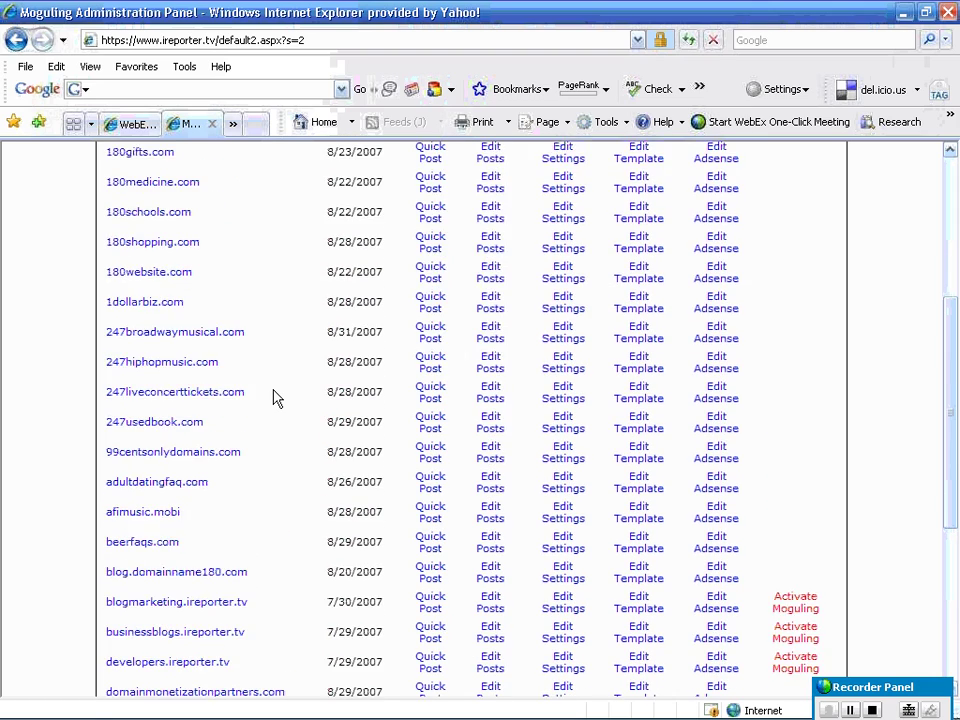
scroll(277, 398, up, 6)
scroll(277, 398, down, 5)
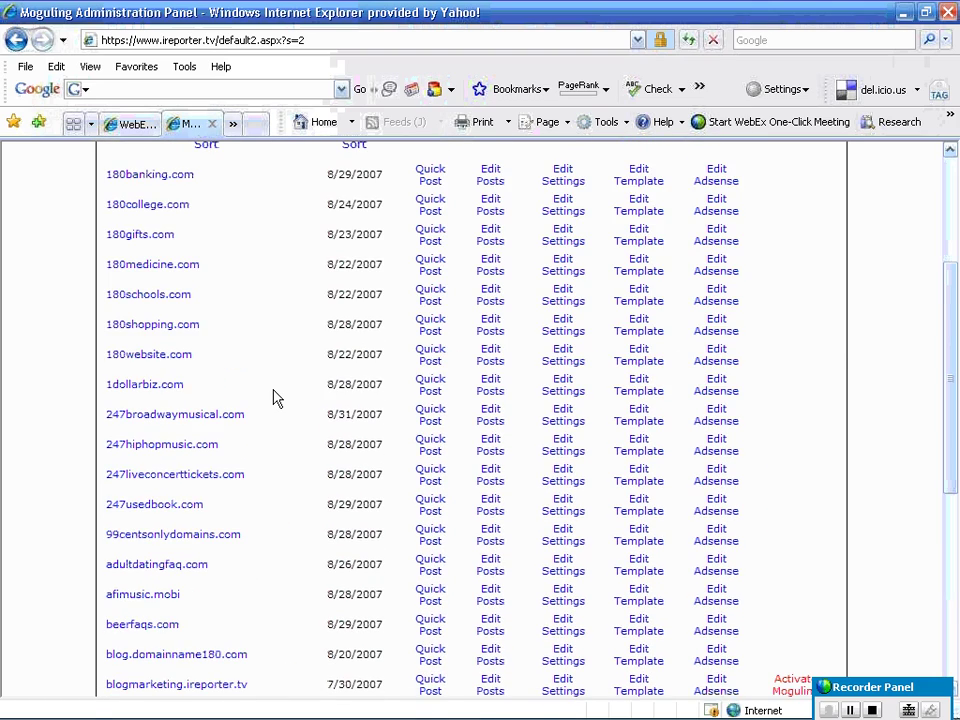
scroll(277, 398, up, 5)
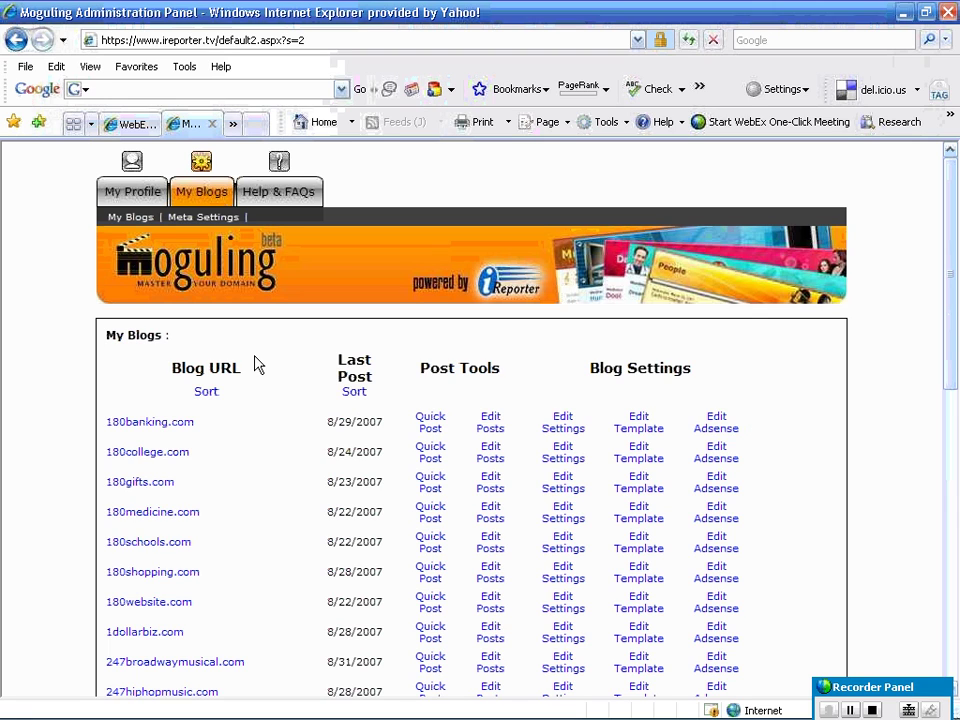
Open My Profile and review the alias, password, picture, sharing and bio fields
click(133, 195)
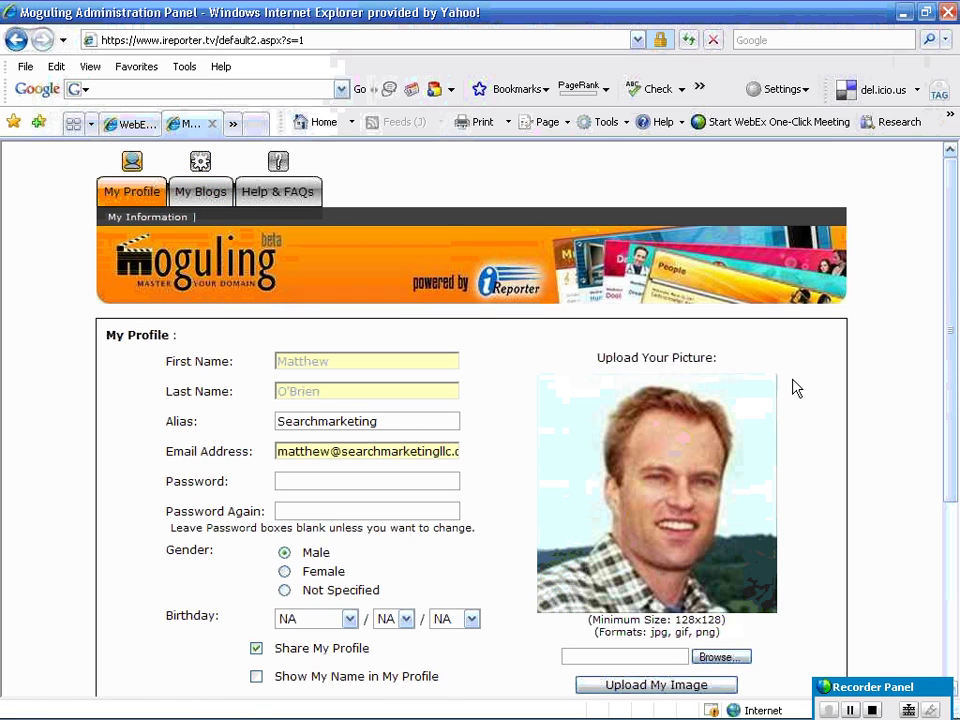
drag(949, 231, 955, 373)
scroll(222, 232, down, 1)
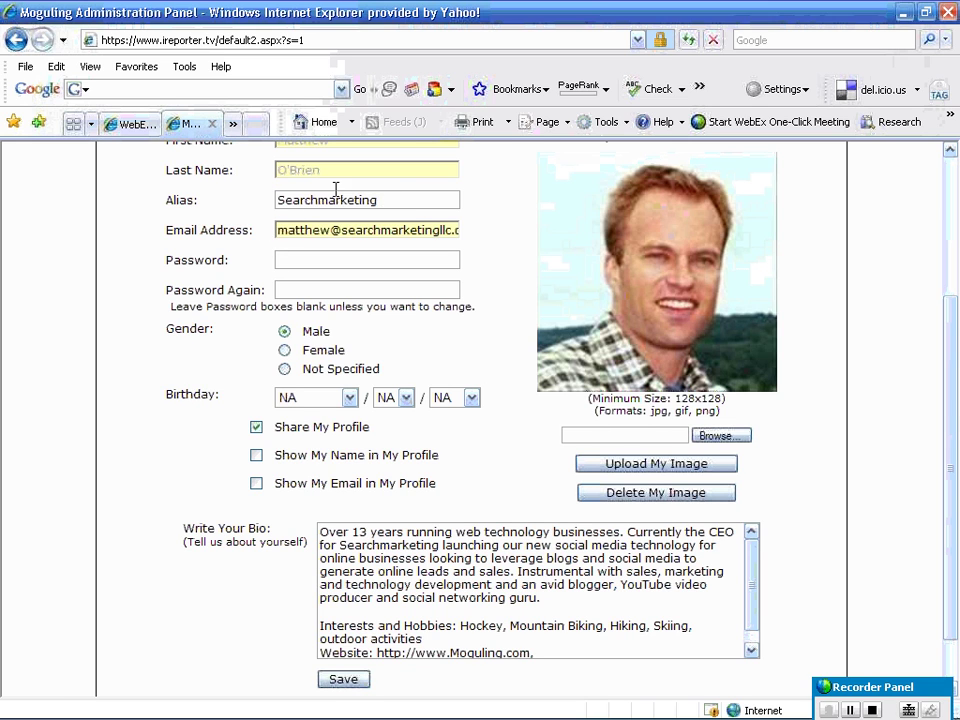
scroll(334, 189, up, 2)
drag(401, 281, 258, 284)
scroll(258, 284, down, 3)
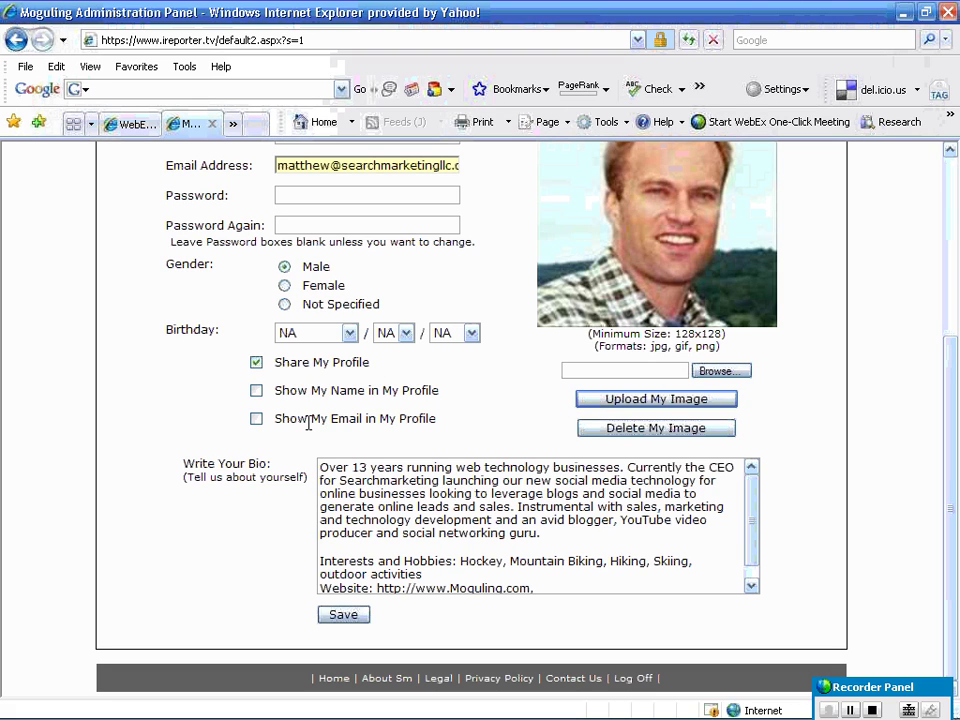
scroll(309, 424, up, 3)
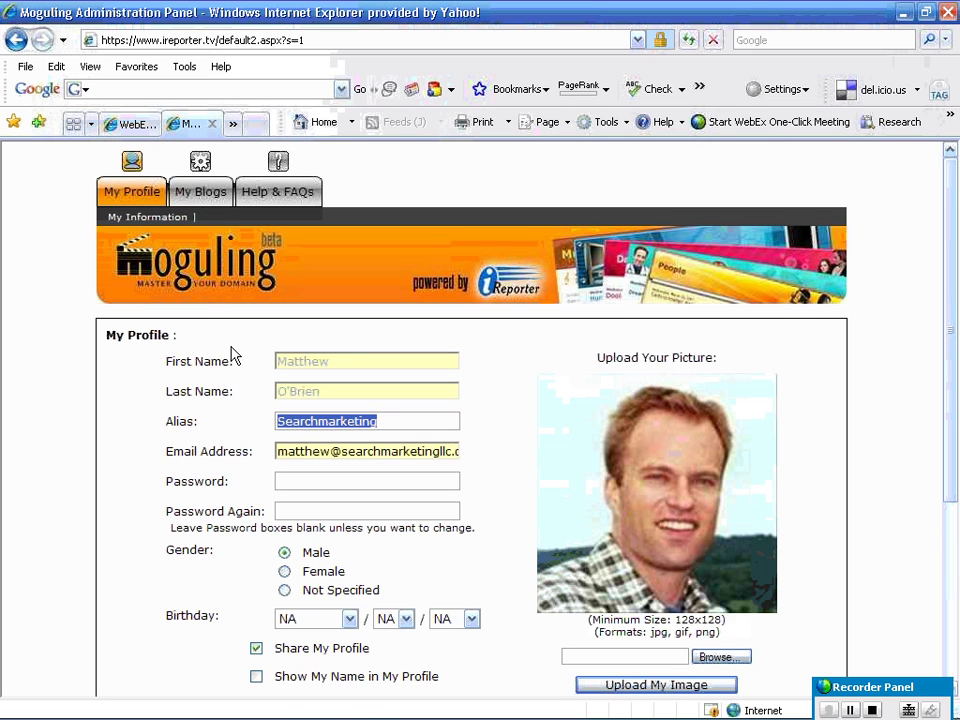
Open the 180banking.com blog from the My Blogs list and examine its header, posts and sidebar
click(207, 193)
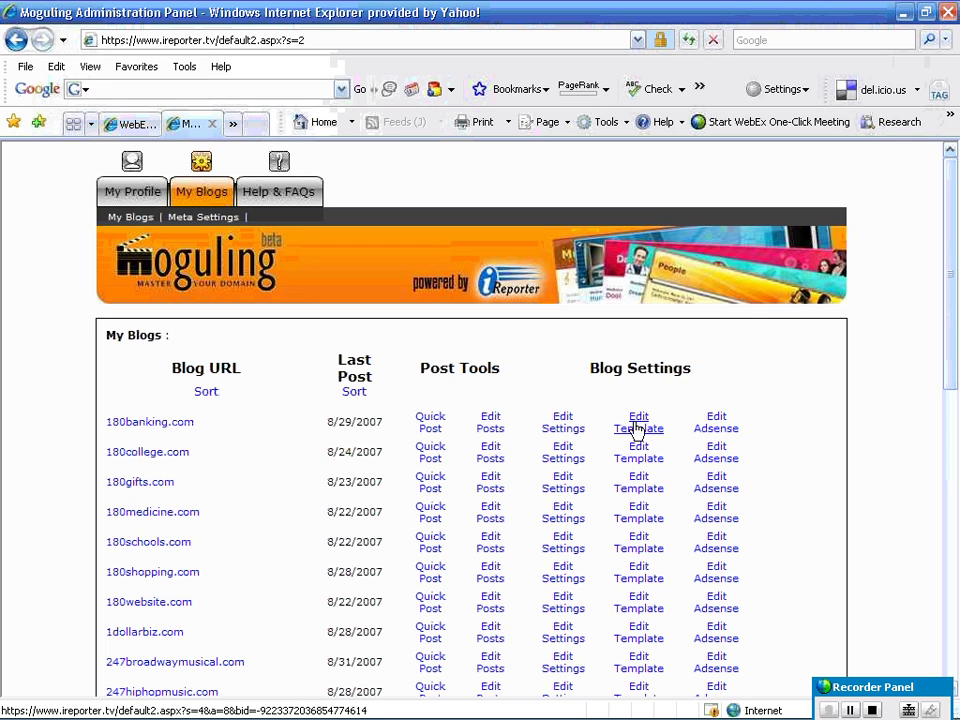
click(153, 424)
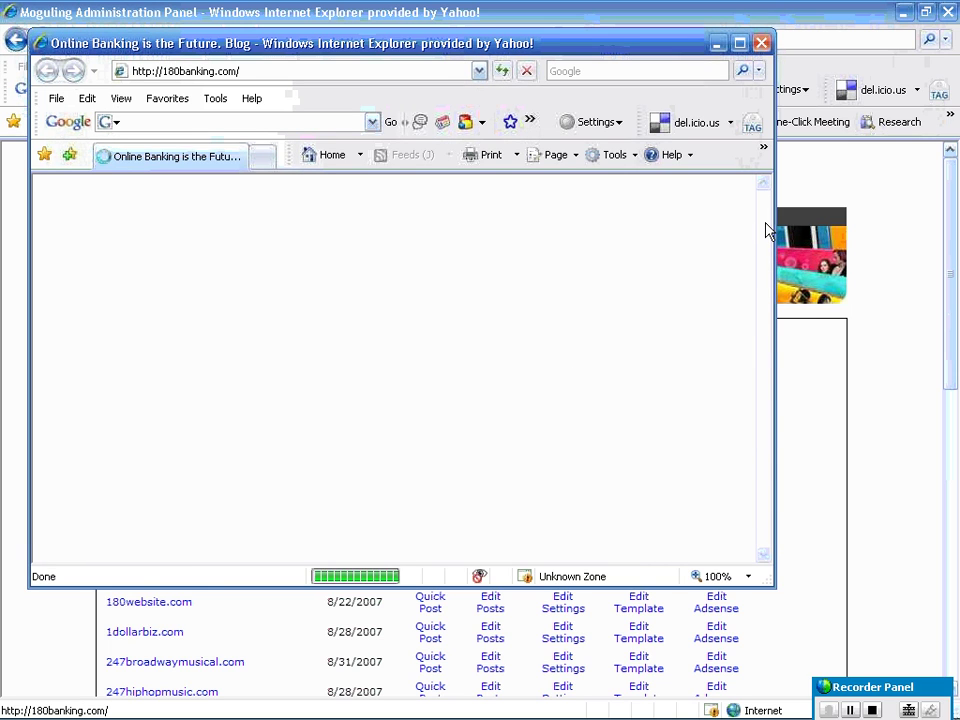
scroll(765, 220, down, 2)
scroll(765, 205, up, 2)
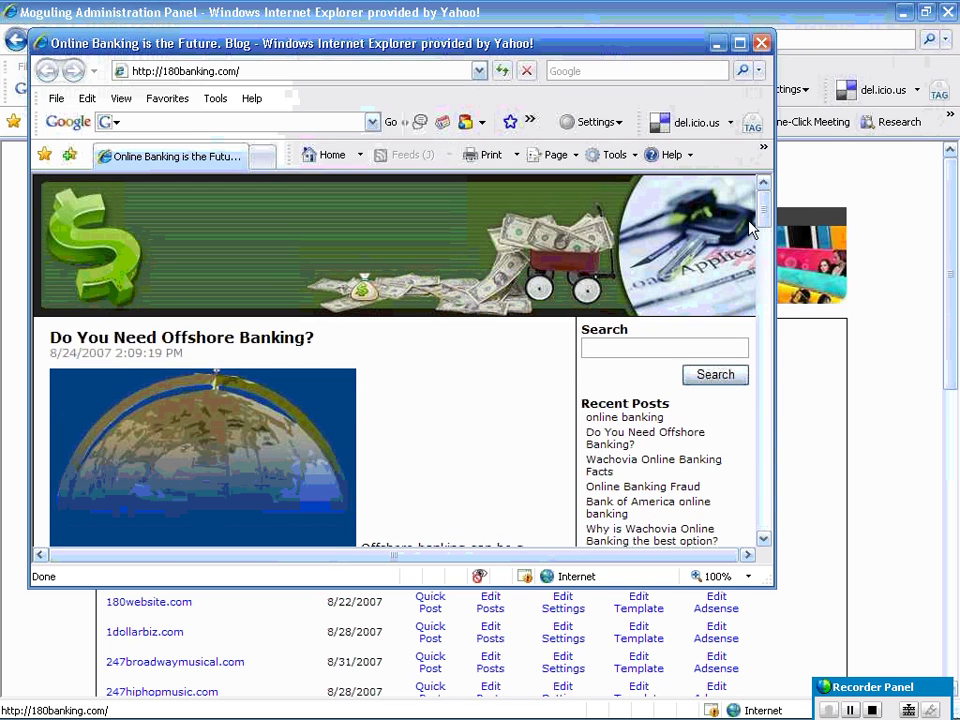
drag(765, 208, 763, 251)
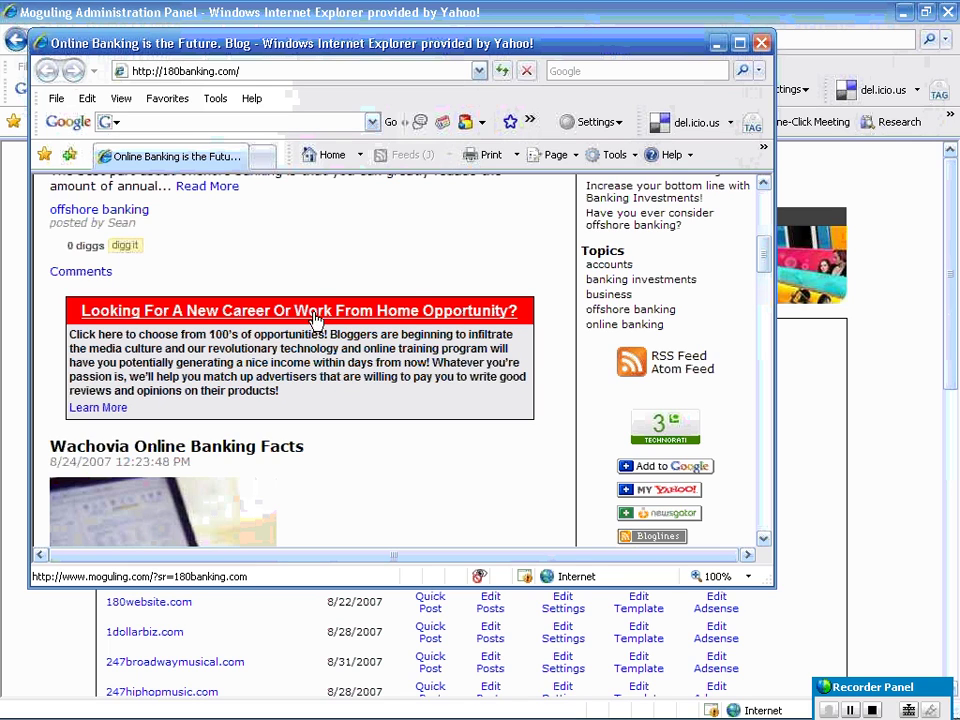
scroll(314, 351, down, 1)
scroll(314, 351, down, 1)
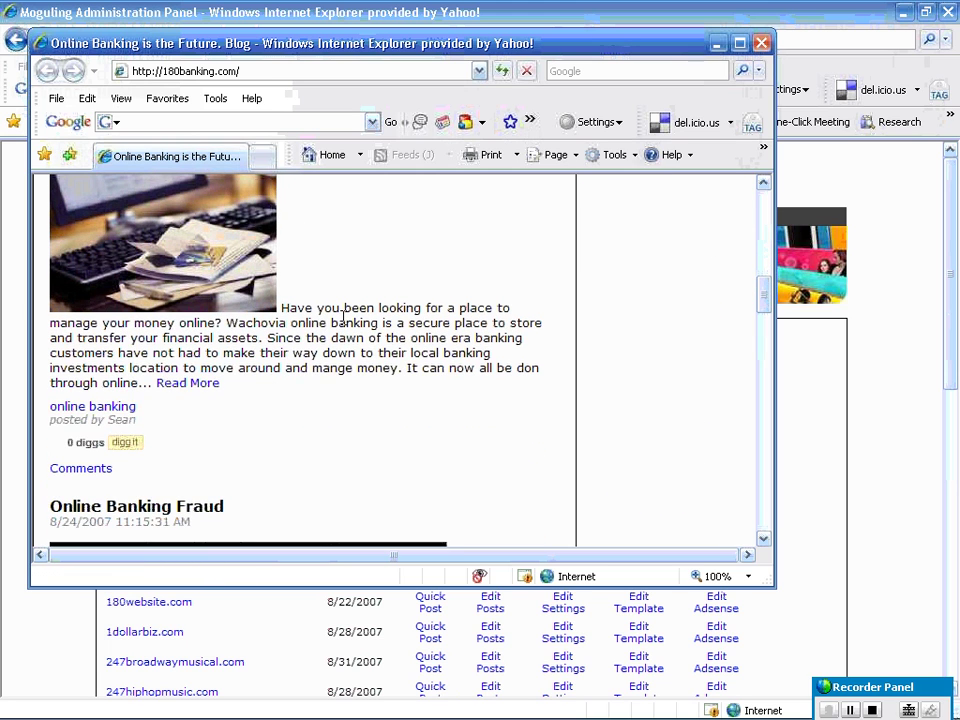
scroll(343, 316, down, 5)
scroll(343, 316, up, 4)
scroll(343, 316, up, 1)
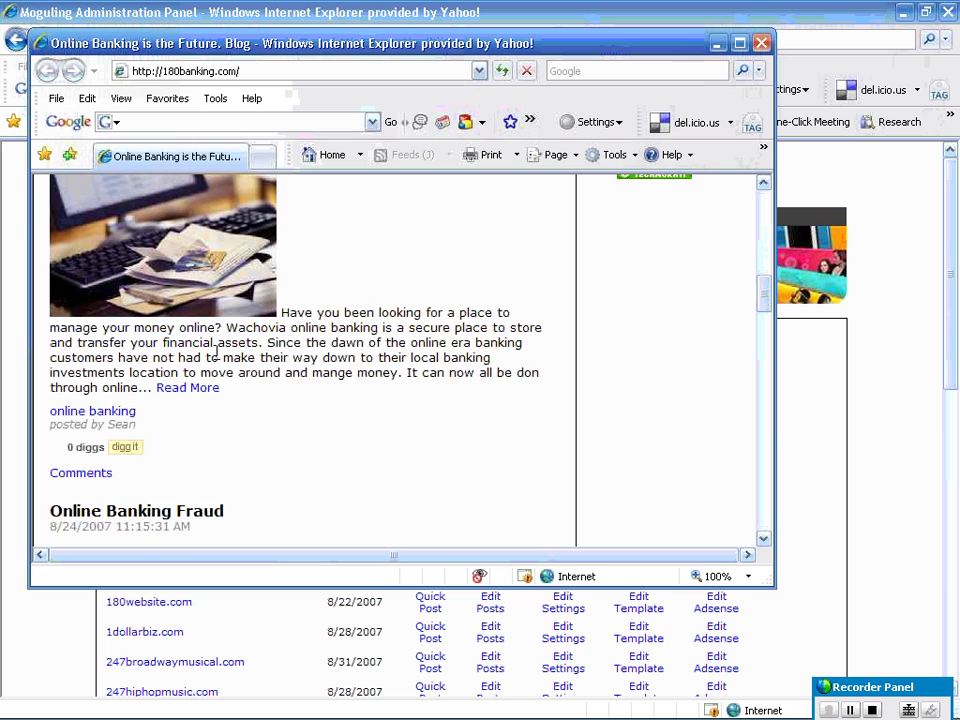
scroll(217, 352, up, 4)
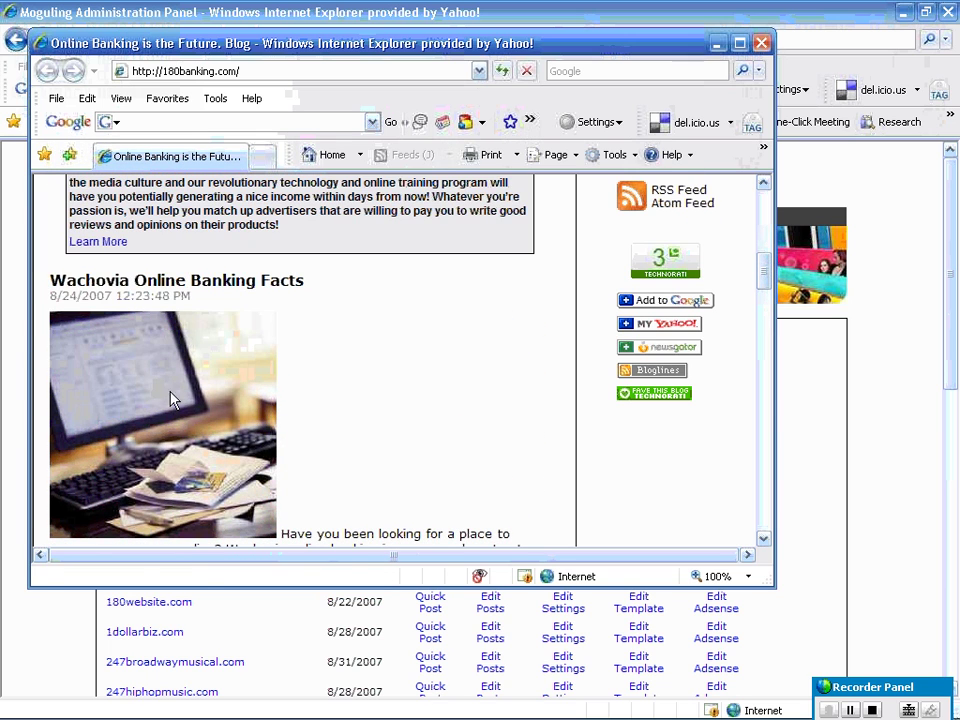
Open the full Wachovia Online Banking Facts post, look it over, and close the blog window
scroll(182, 315, down, 3)
click(190, 446)
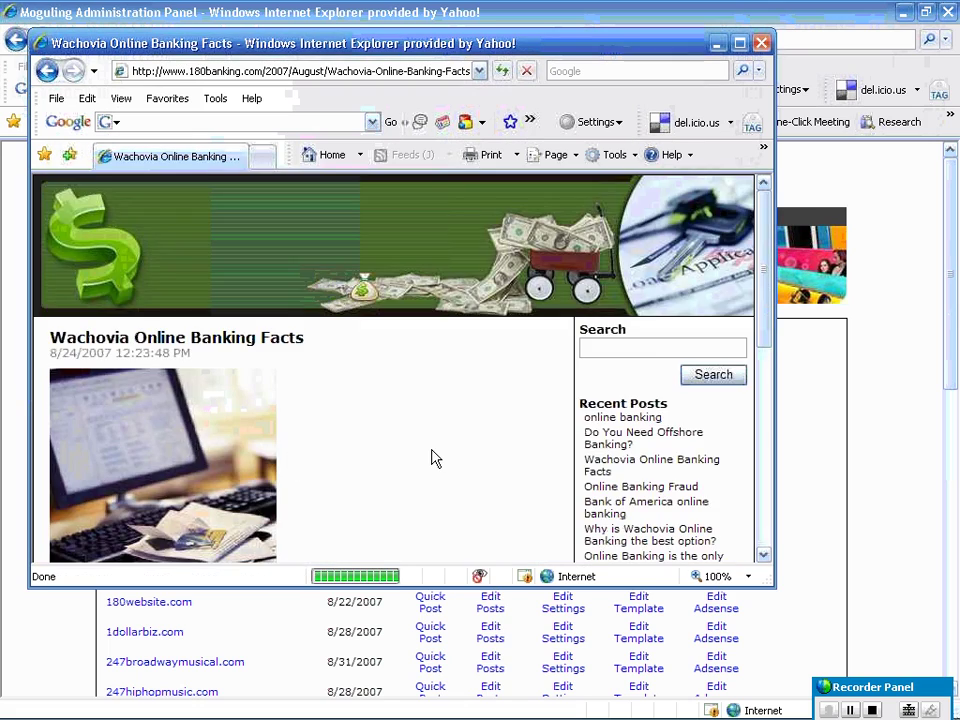
scroll(434, 458, down, 10)
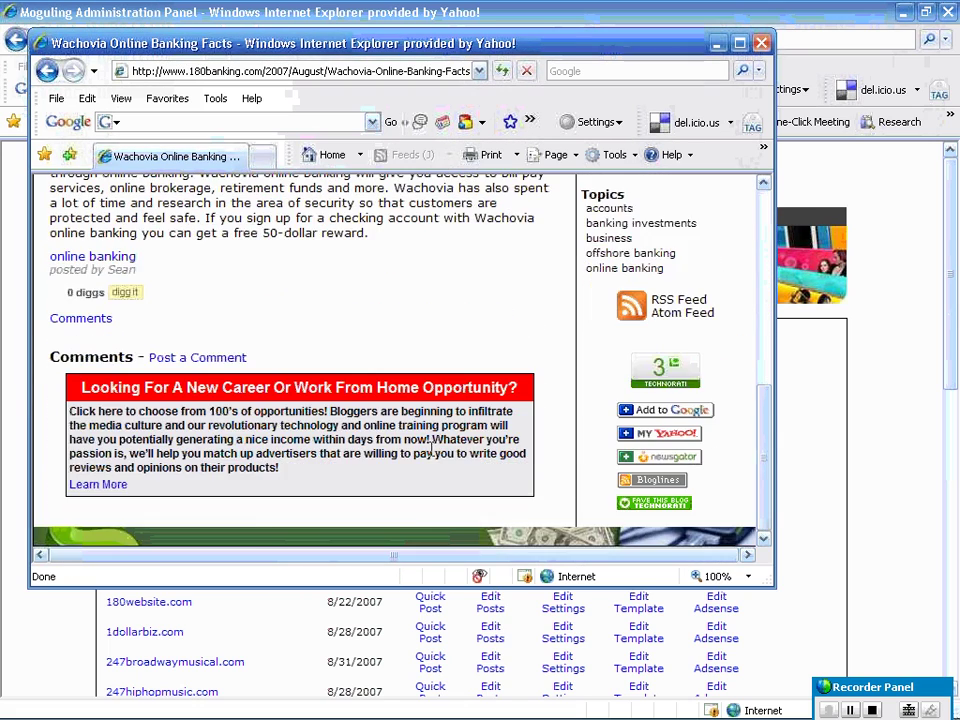
scroll(434, 458, up, 10)
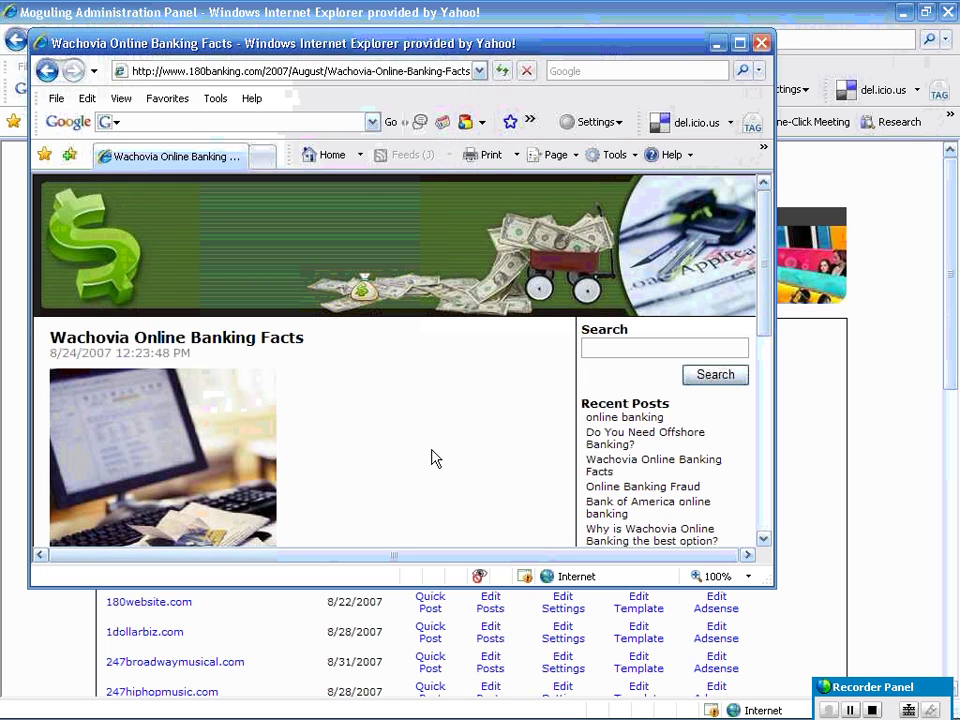
click(763, 45)
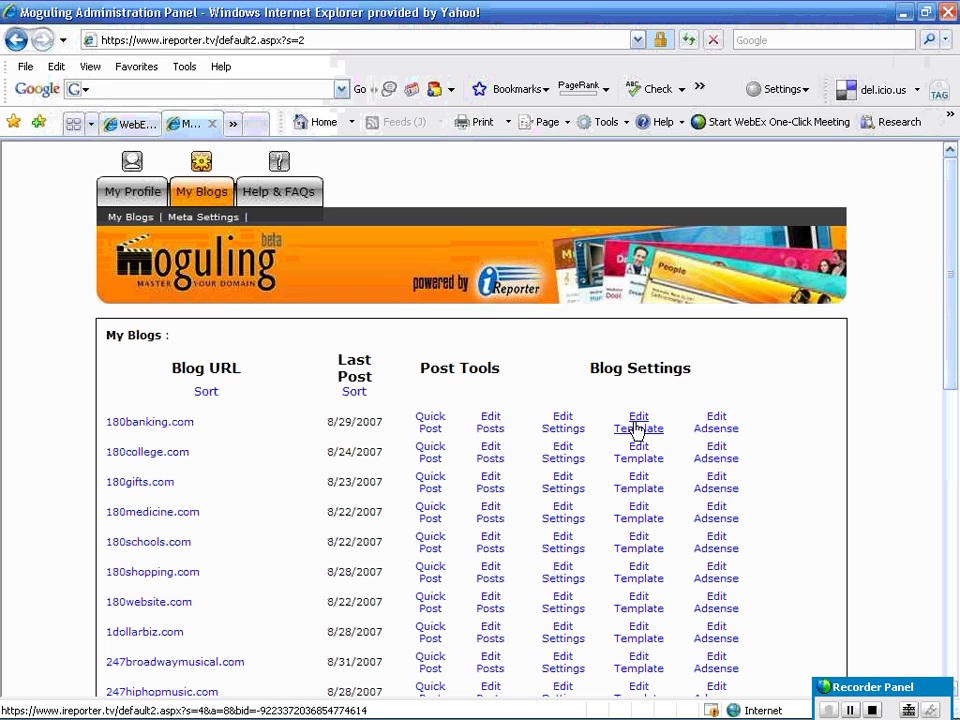
Open the template editor for 180banking.com and display the templates in the Medicine category
click(636, 426)
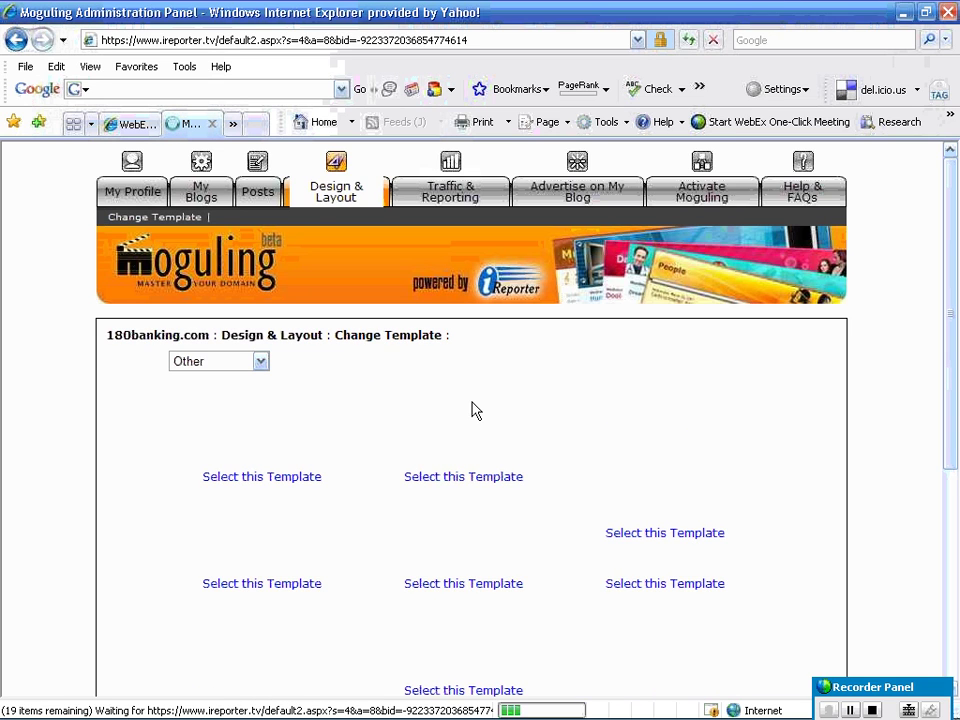
scroll(399, 388, down, 3)
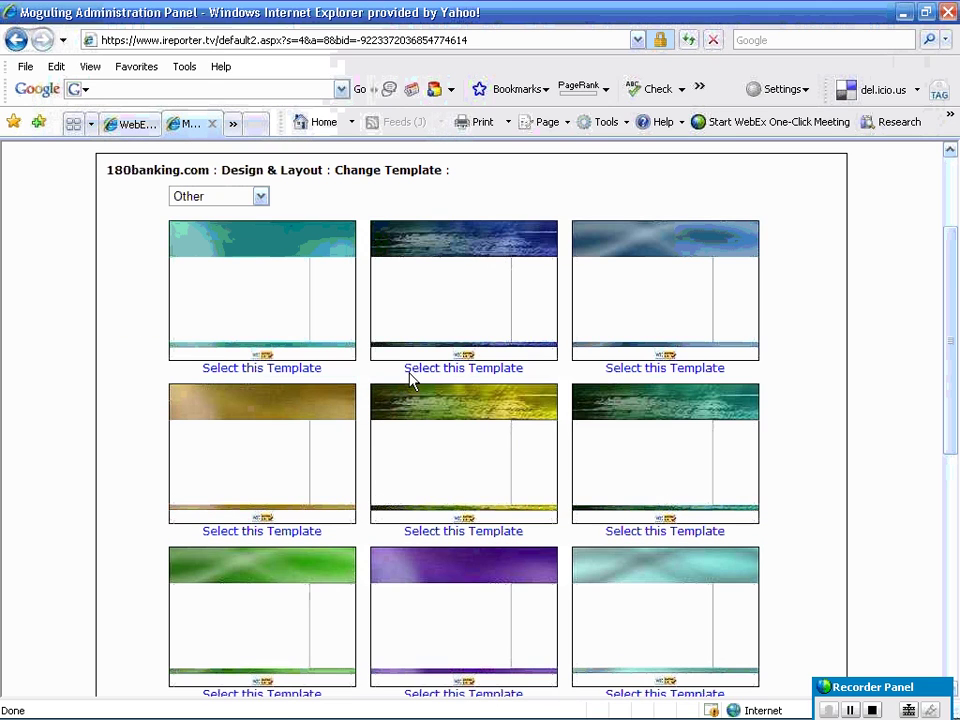
click(260, 197)
drag(264, 319, 262, 364)
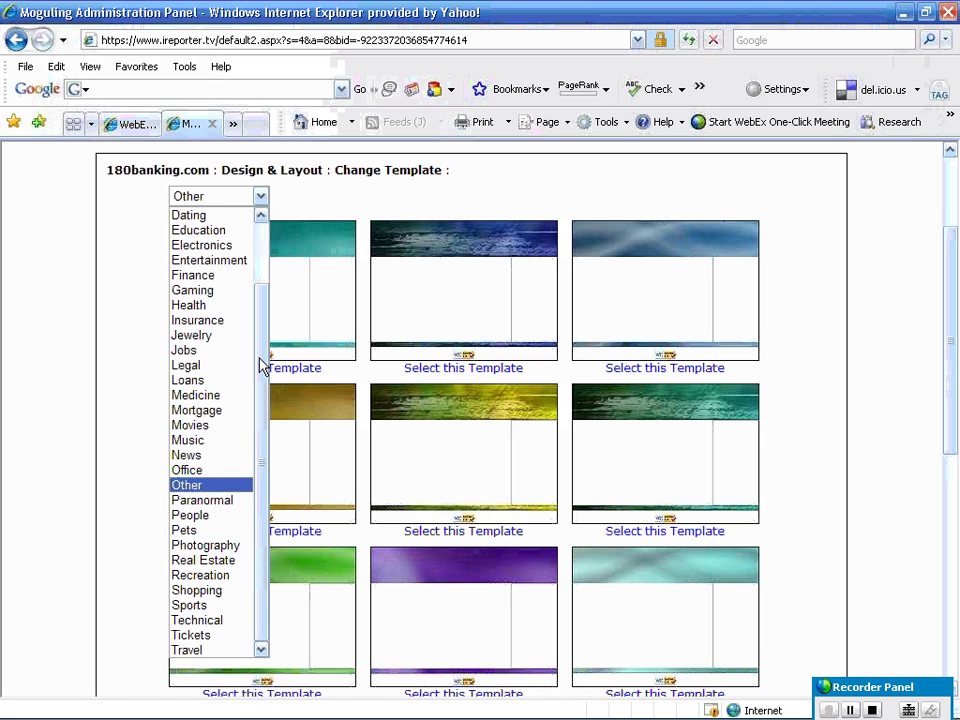
click(211, 395)
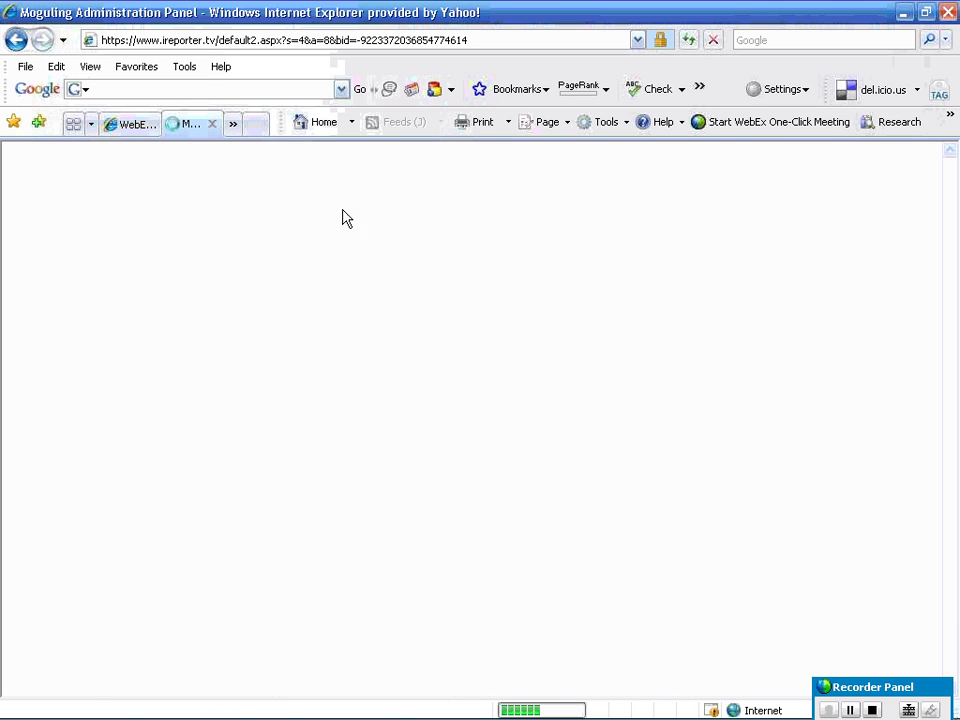
scroll(400, 390, down, 1)
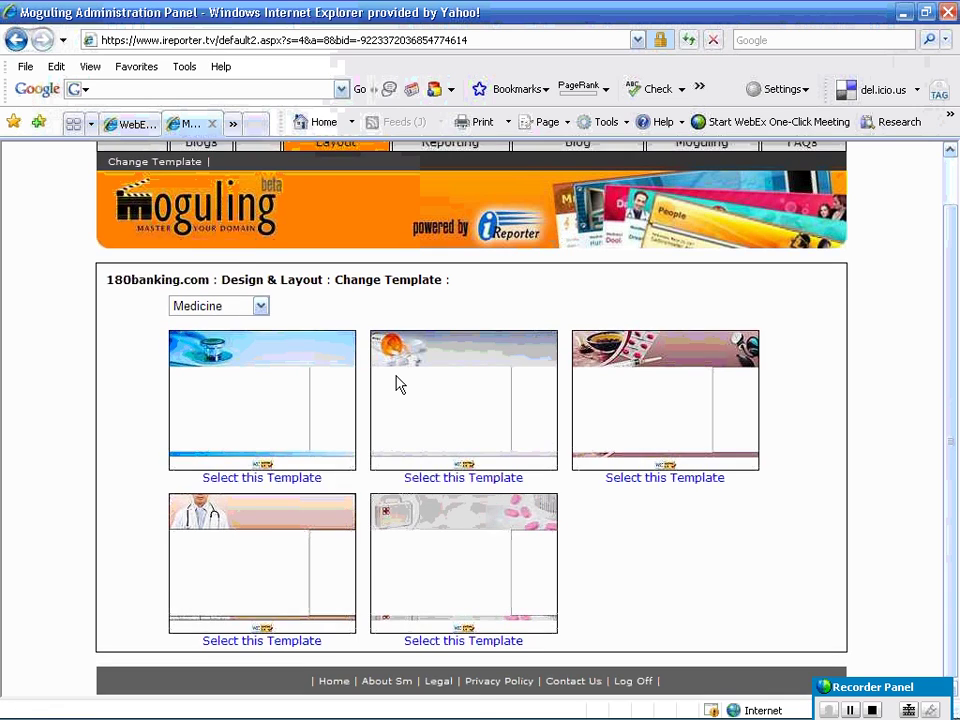
Switch the template category to Recreation to view its designs
scroll(398, 384, up, 1)
click(258, 362)
click(200, 370)
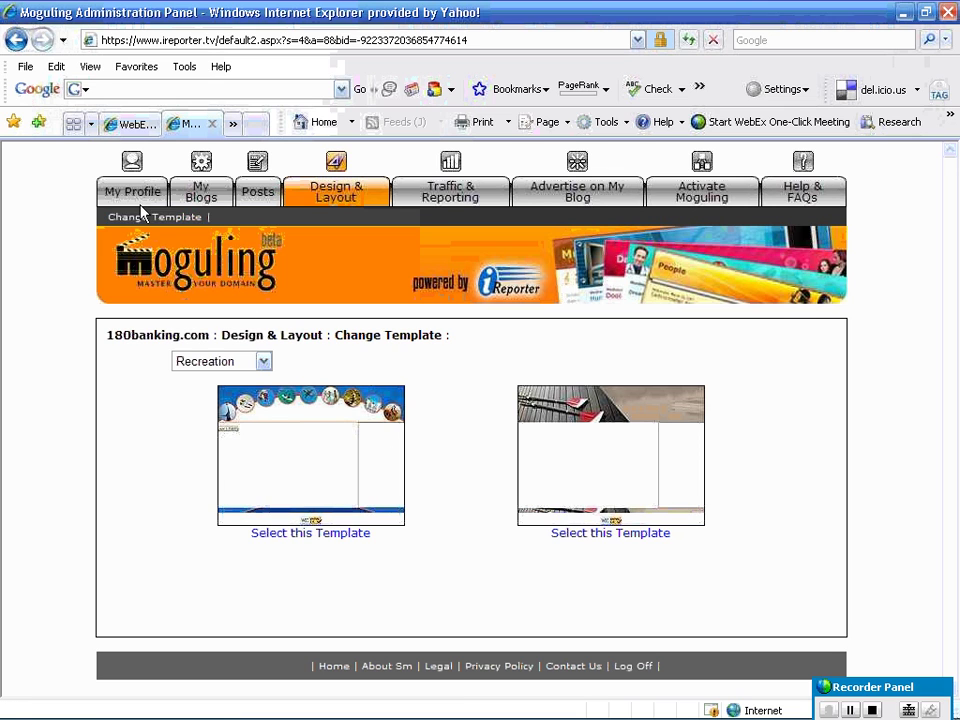
Open the settings of 180banking.com from the My Blogs list and review the blog title, keywords and description
click(200, 198)
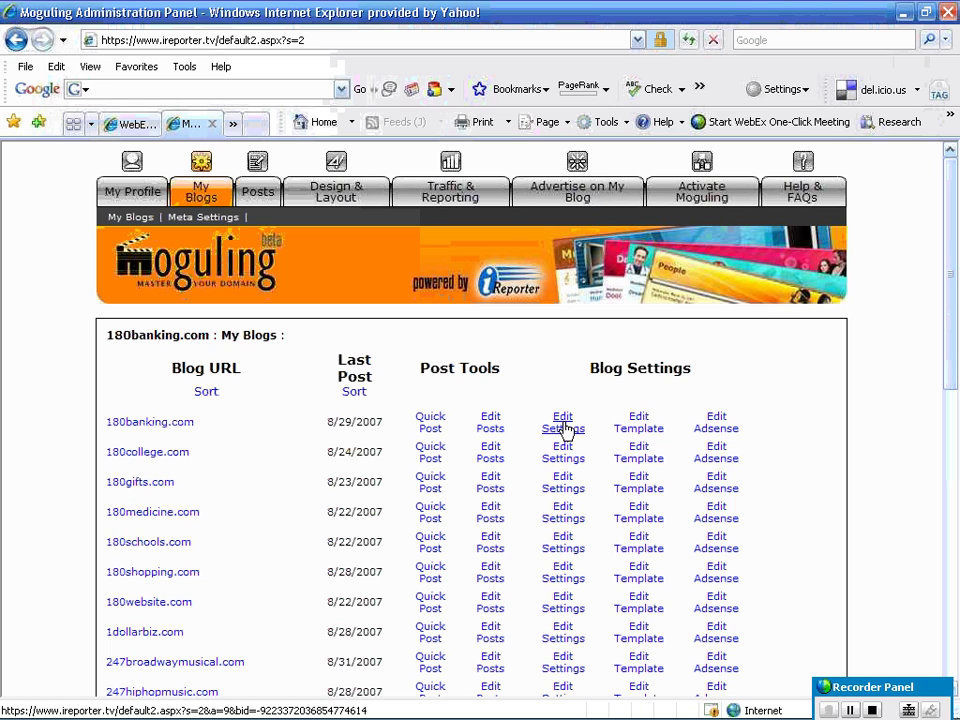
click(565, 428)
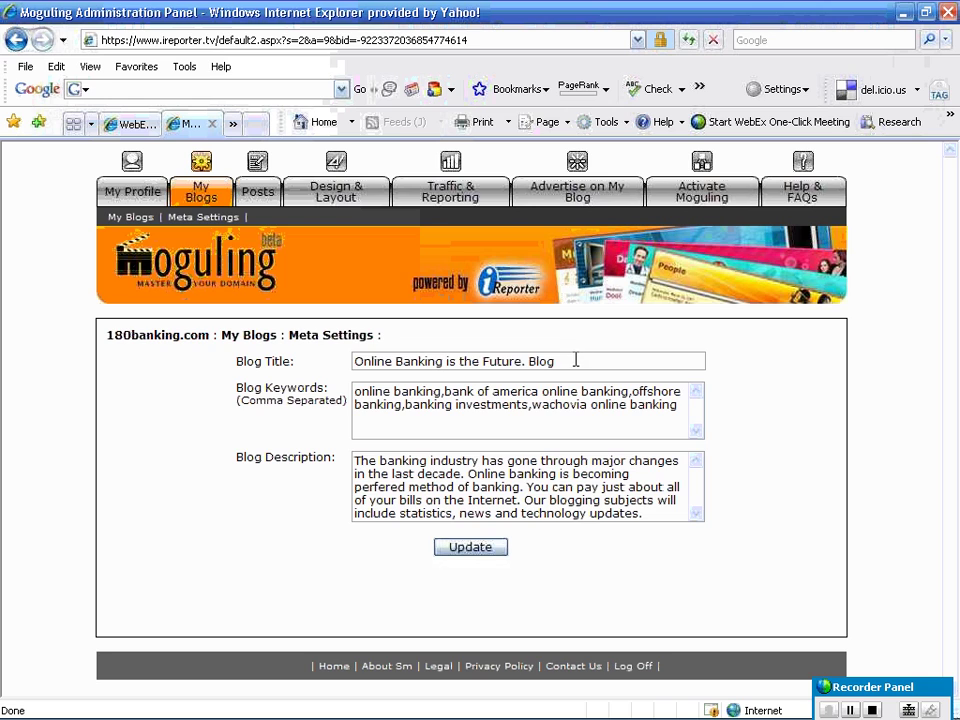
drag(574, 360, 350, 361)
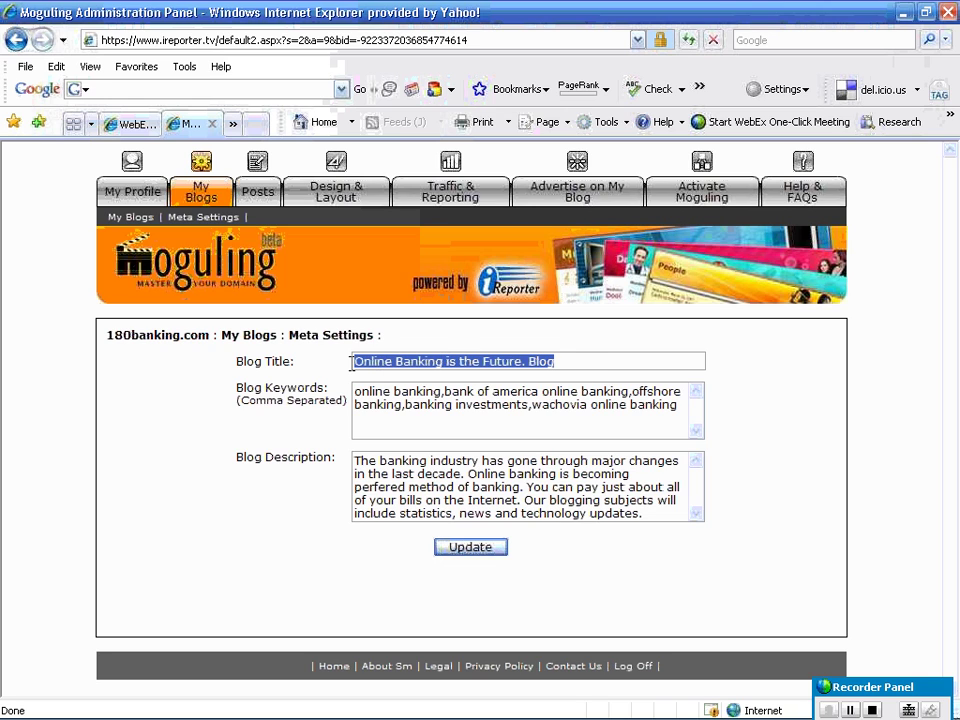
click(561, 372)
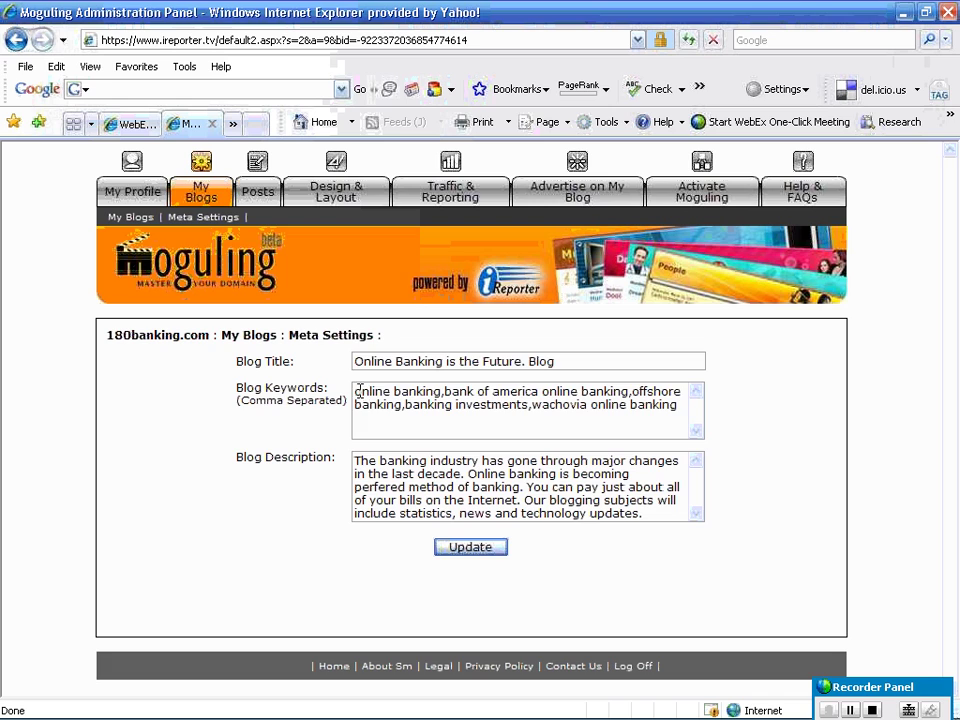
drag(356, 390, 632, 430)
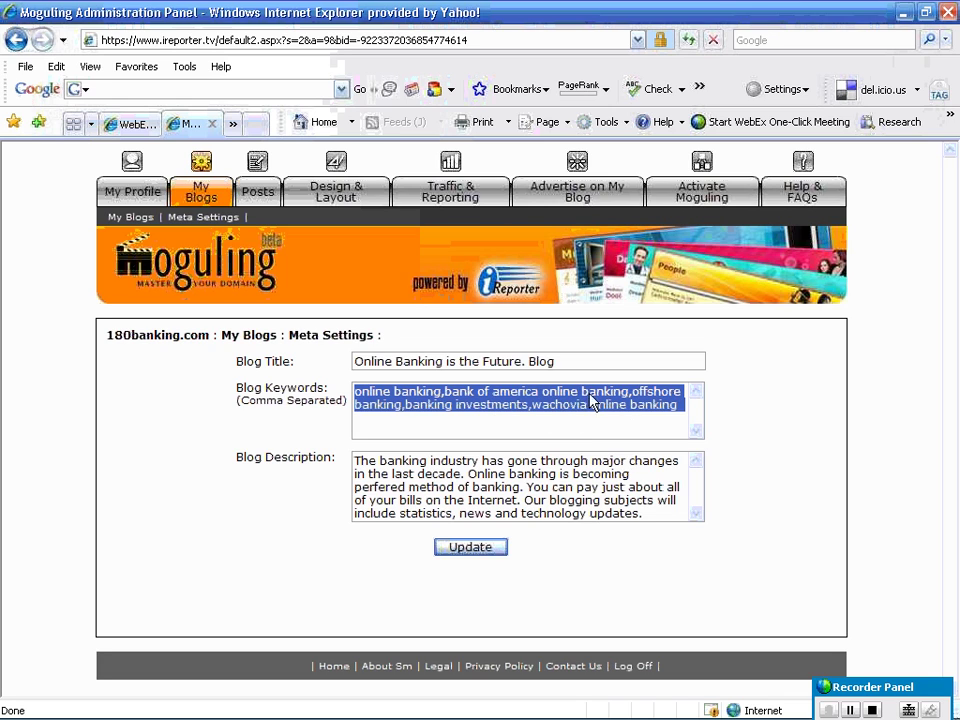
click(592, 400)
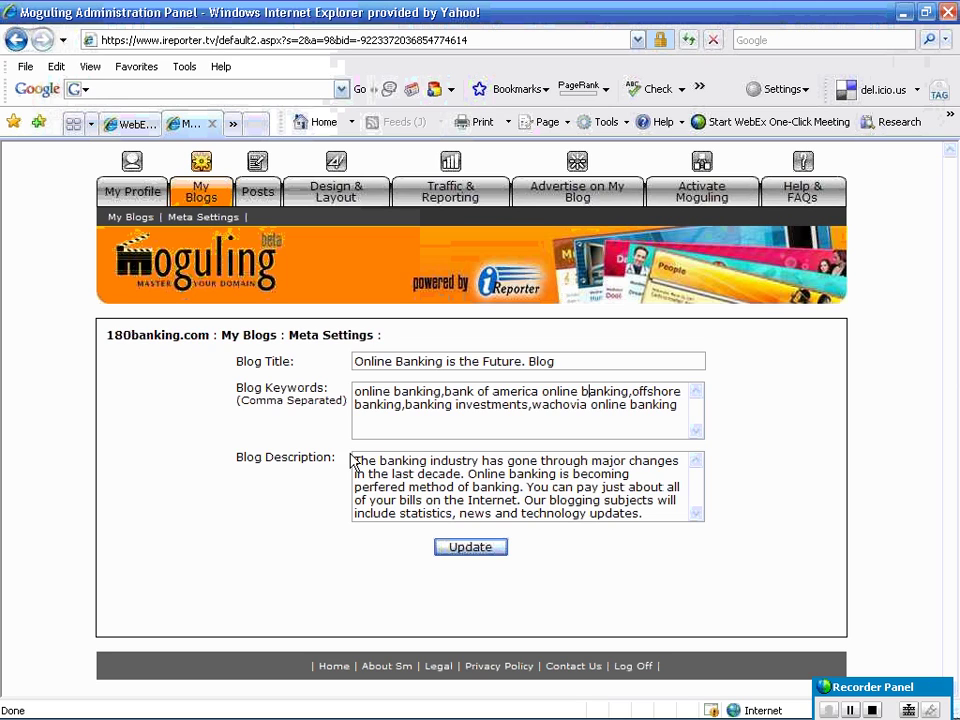
drag(354, 456, 665, 518)
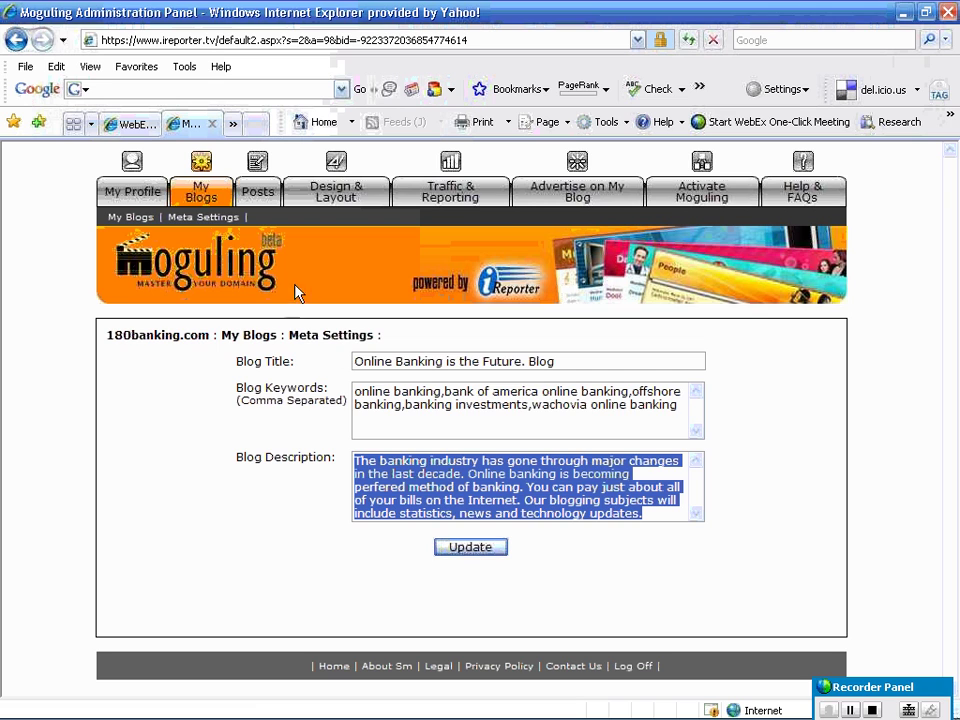
Start a quick post for 180banking.com from the My Blogs list and look over the new post form
click(198, 197)
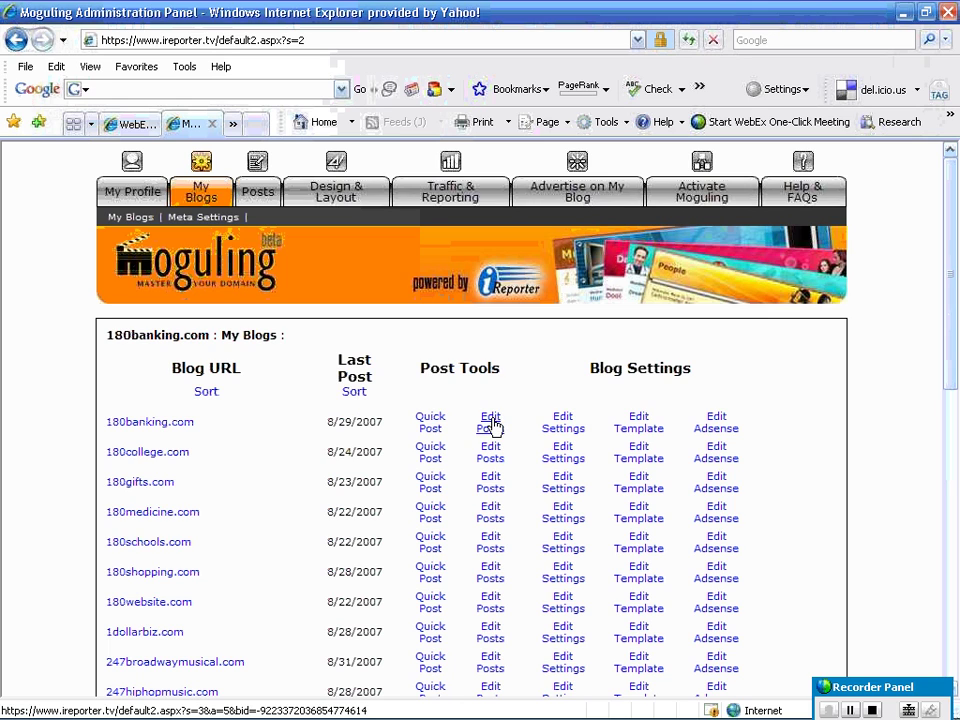
click(433, 428)
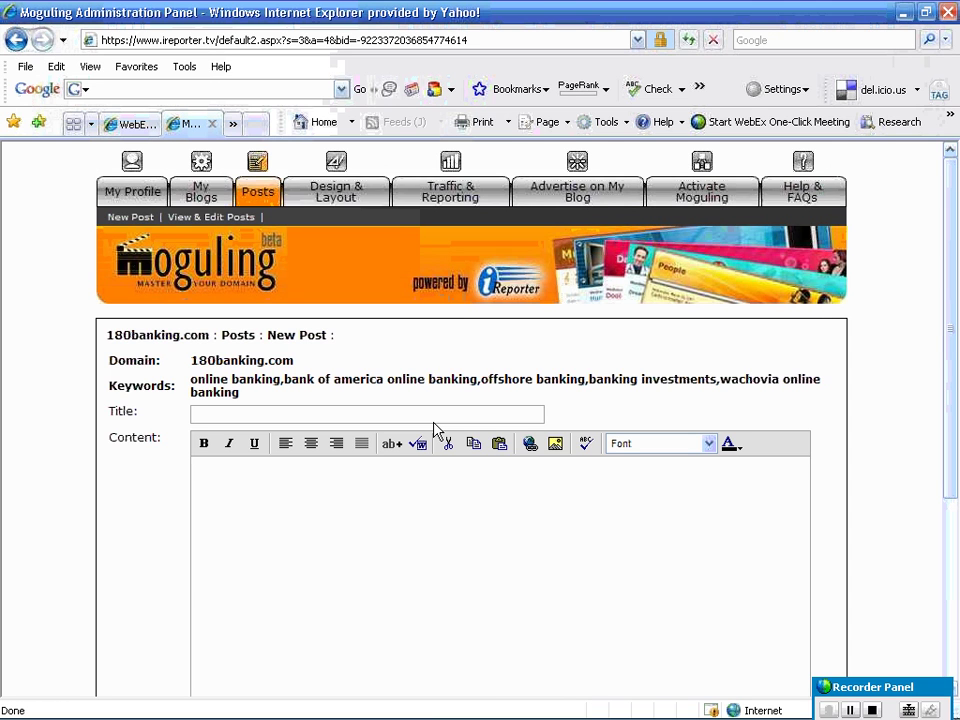
scroll(433, 428, down, 3)
scroll(433, 428, up, 2)
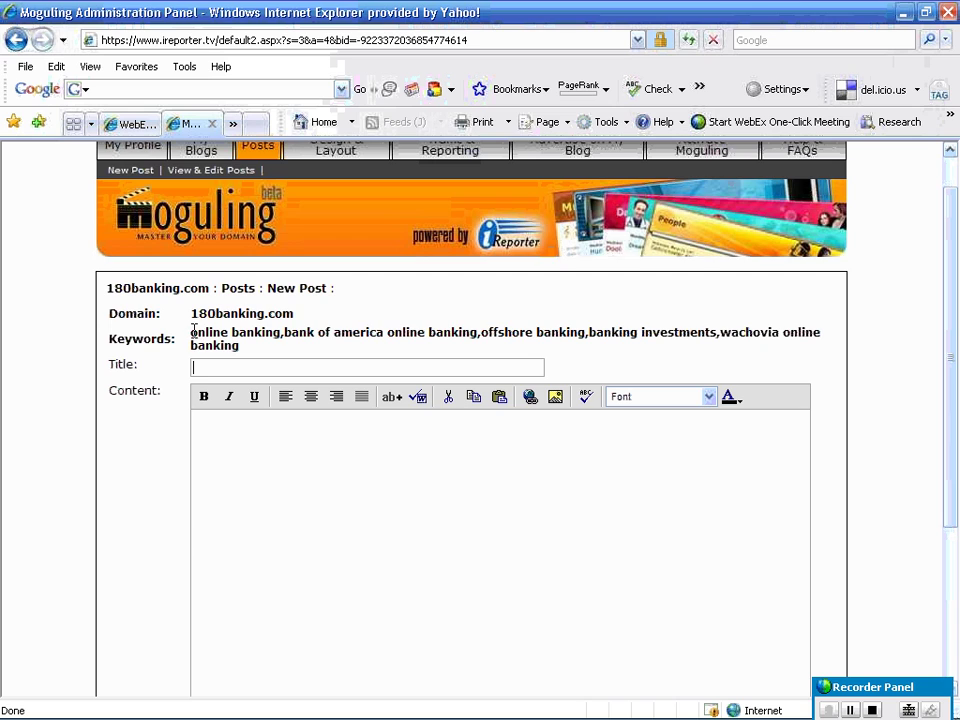
Title the new post "Online Banking, Is it safe?", using the blog's first keyword, "online banking"
drag(191, 337, 281, 333)
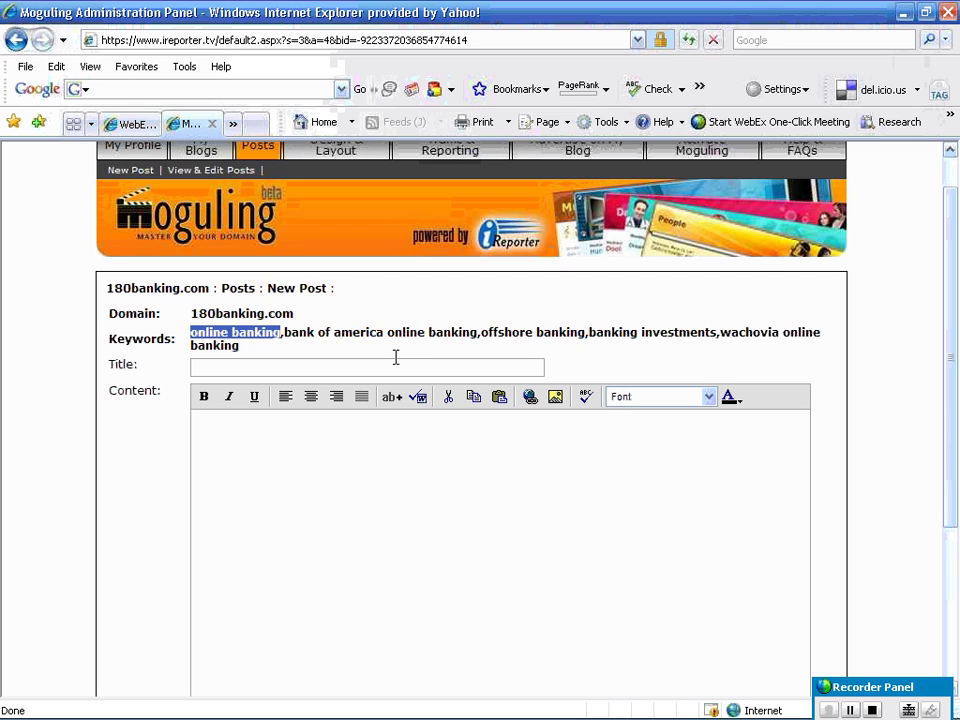
click(338, 366)
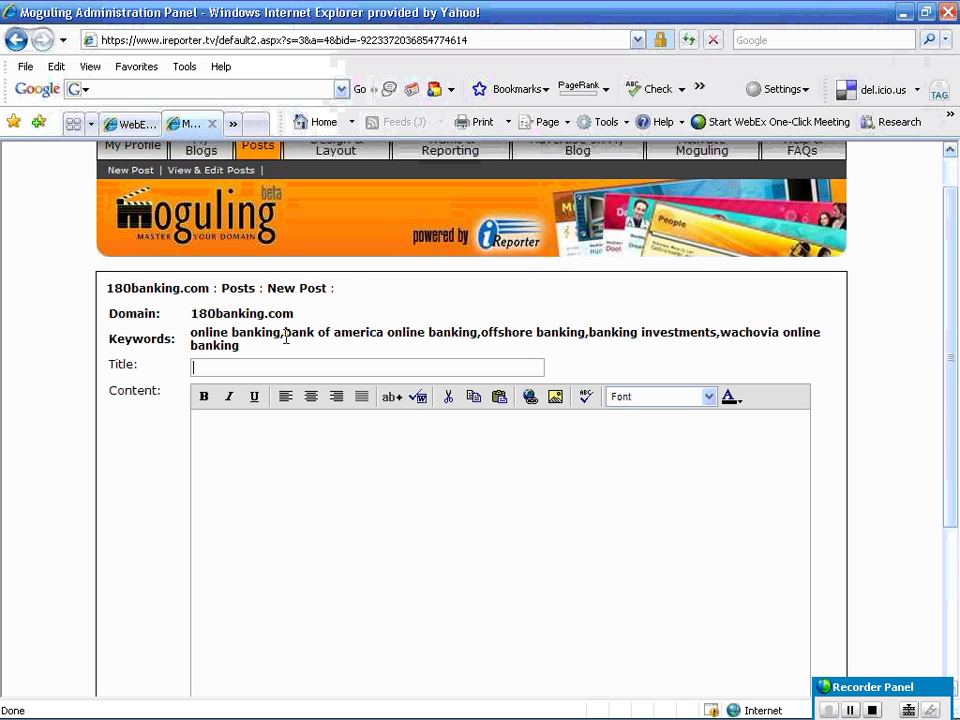
text(Online Banking, Is)
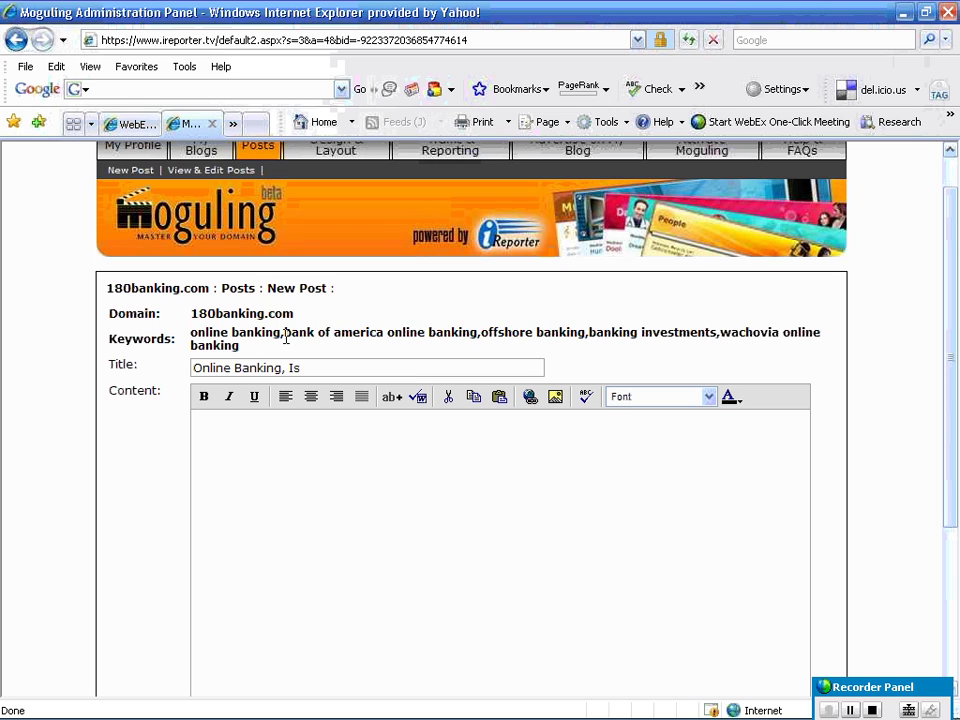
text( it safe?)
drag(283, 367, 212, 368)
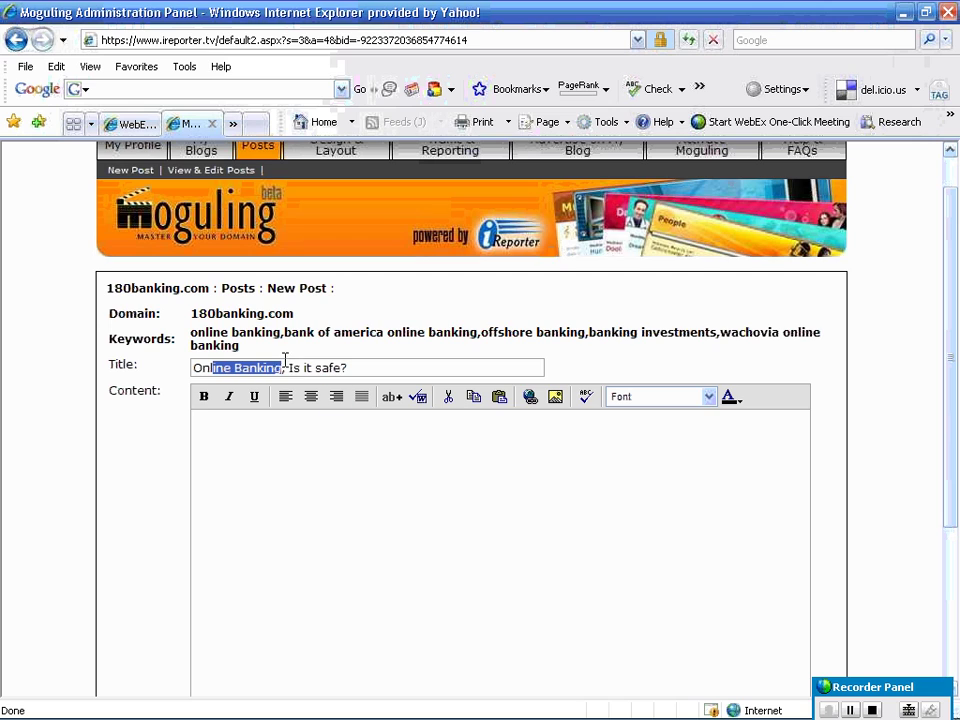
Place the cursor in the post's content area and look over the editor down to the Labels field
click(348, 425)
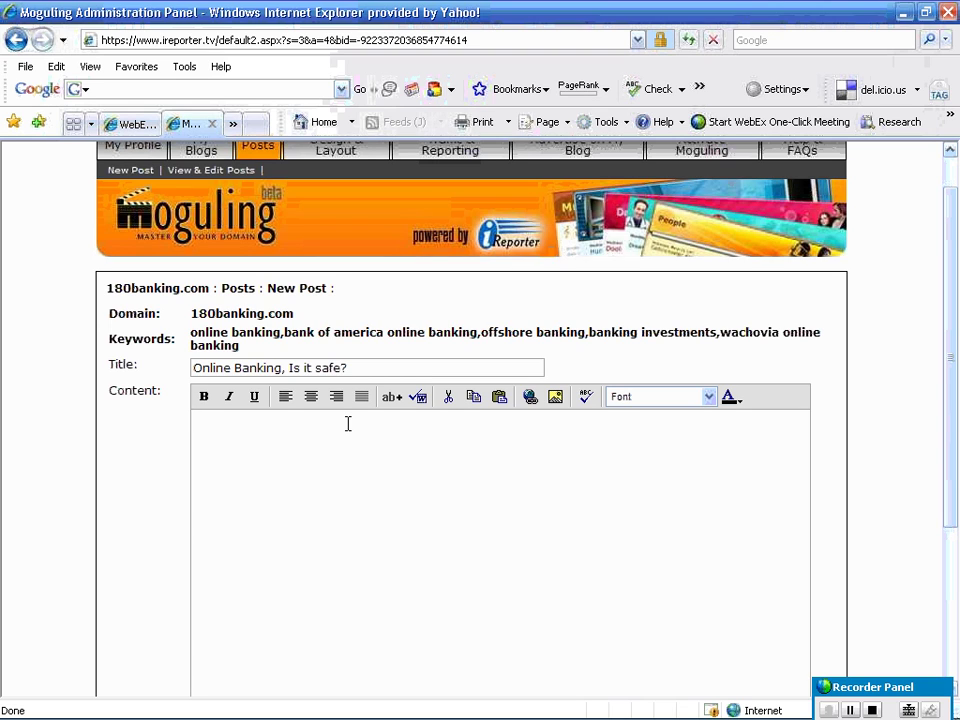
scroll(348, 424, down, 3)
scroll(348, 424, up, 2)
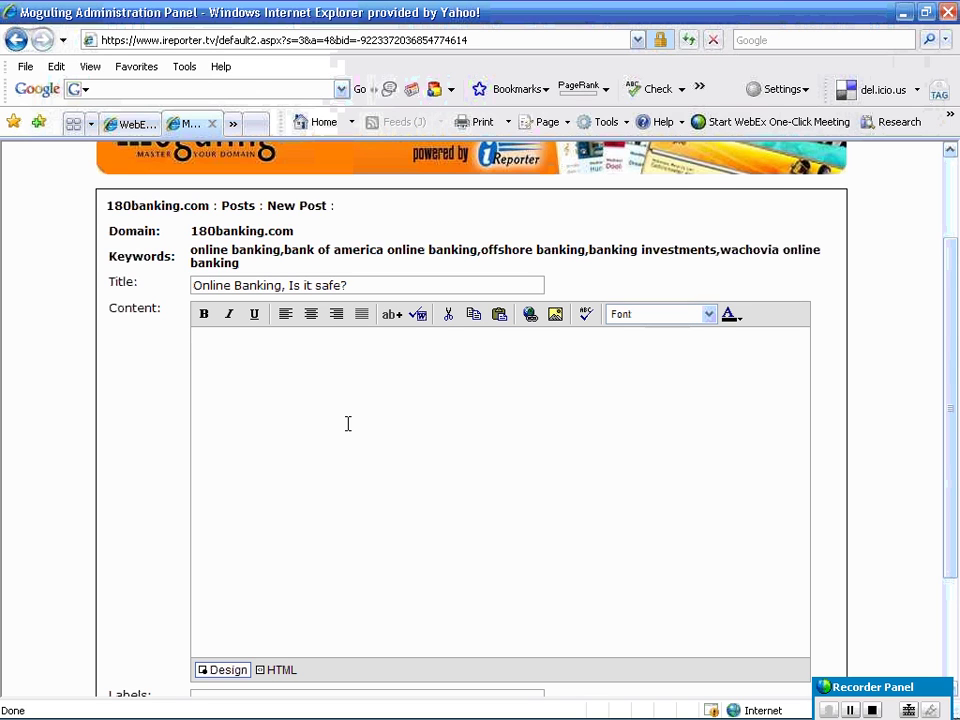
scroll(348, 424, up, 3)
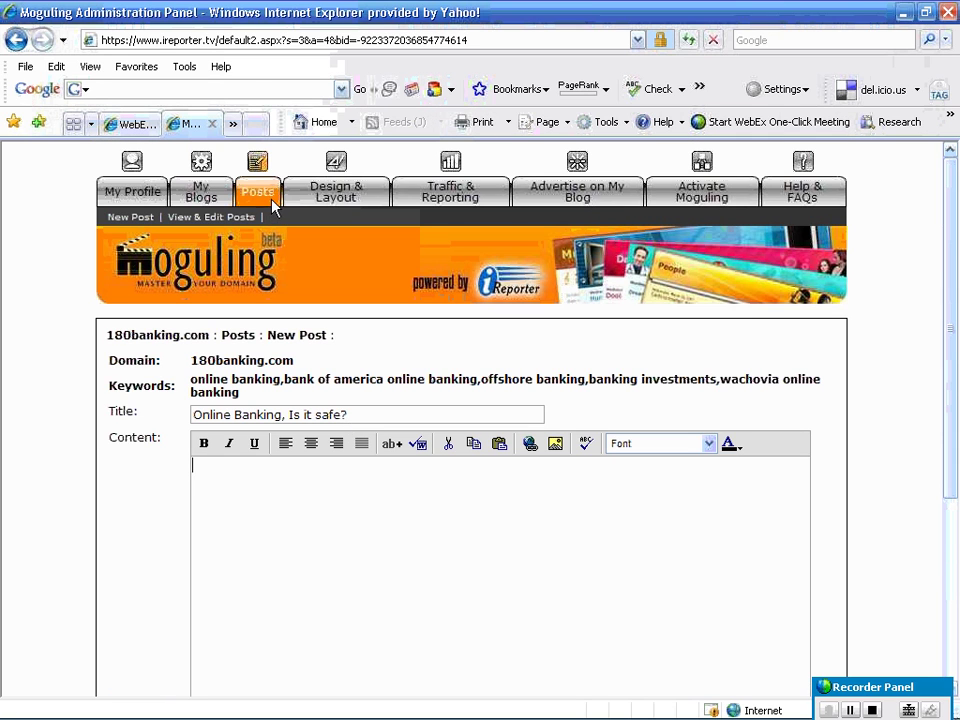
Search Google for "online banking is it safe" in a new browser tab
click(259, 126)
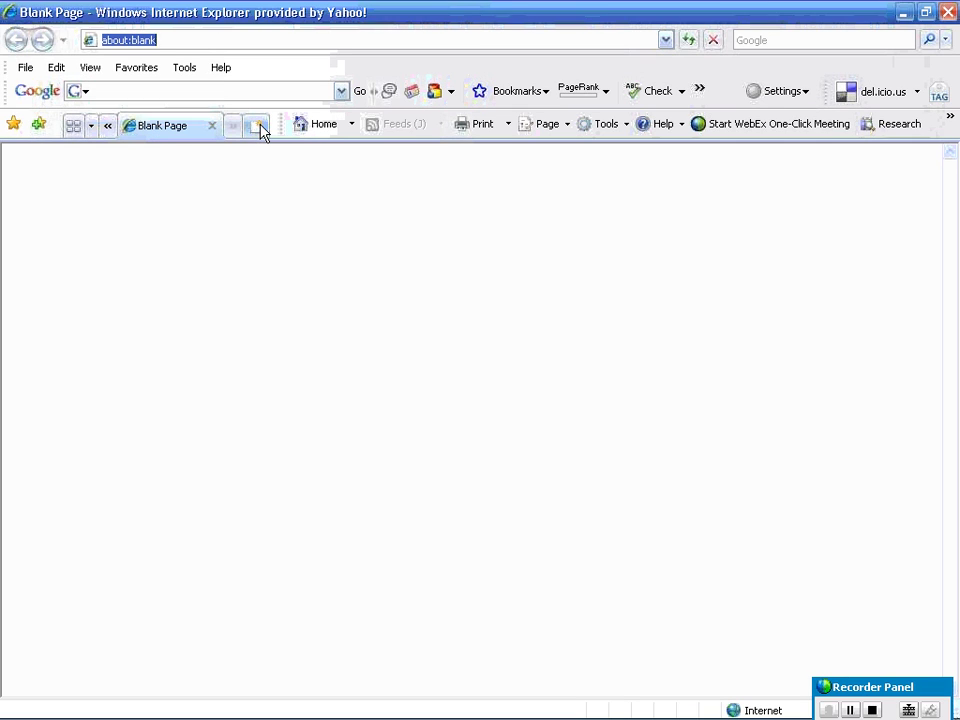
click(224, 92)
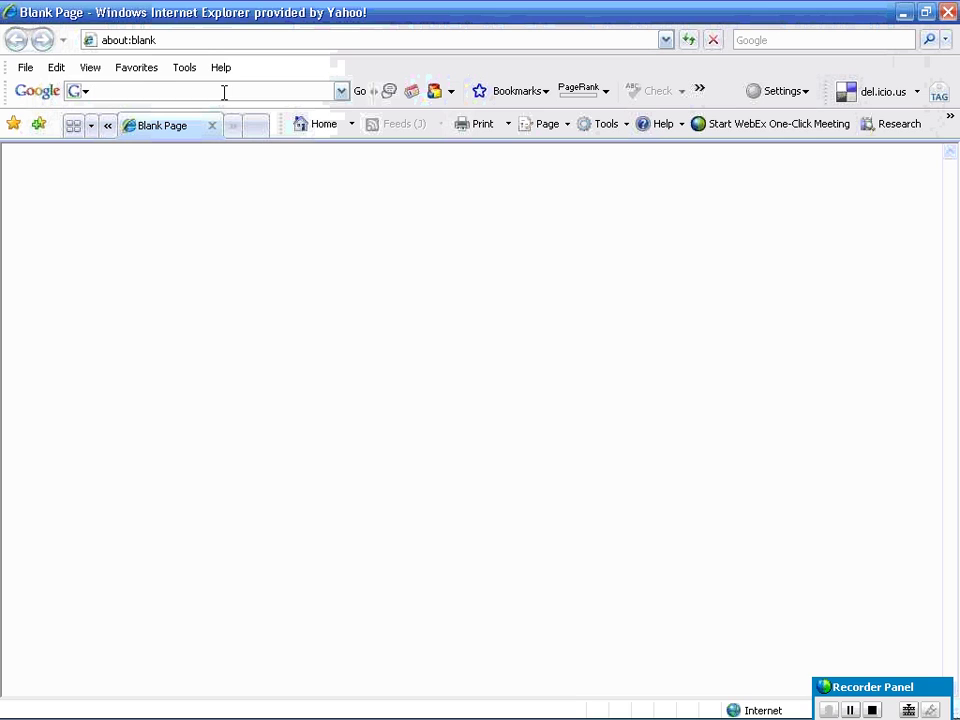
click(224, 92)
text(online banking)
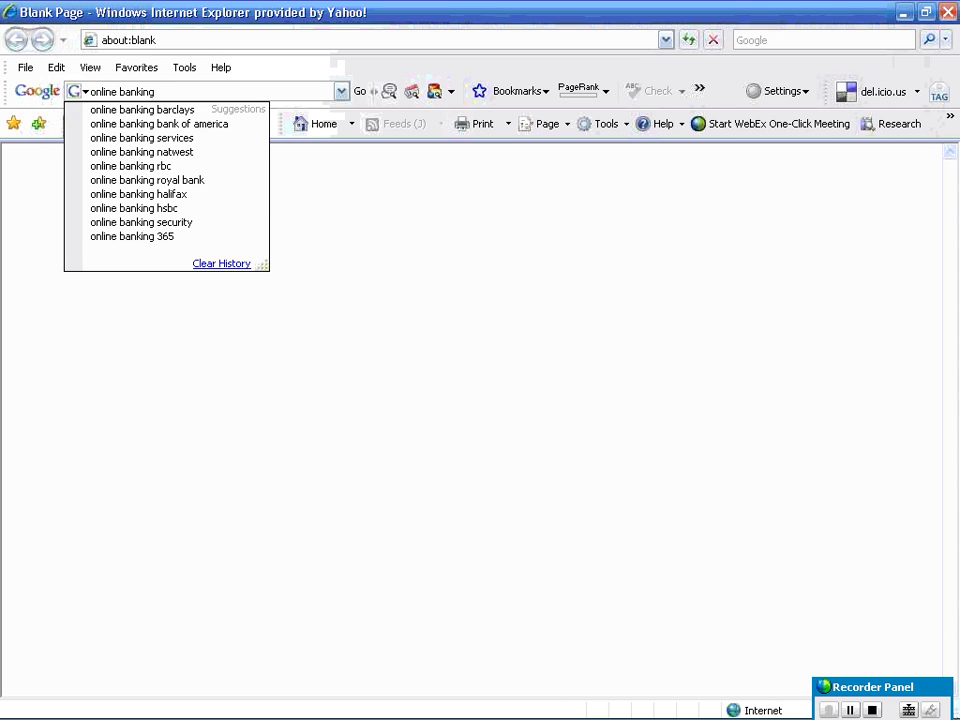
text( is it safe)
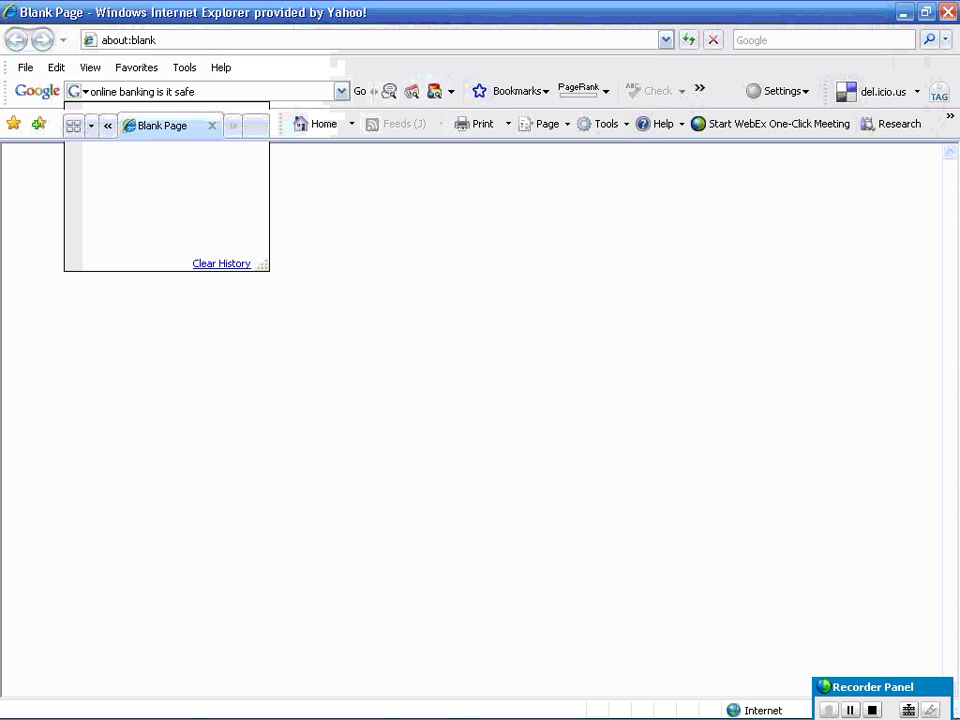
key(Return)
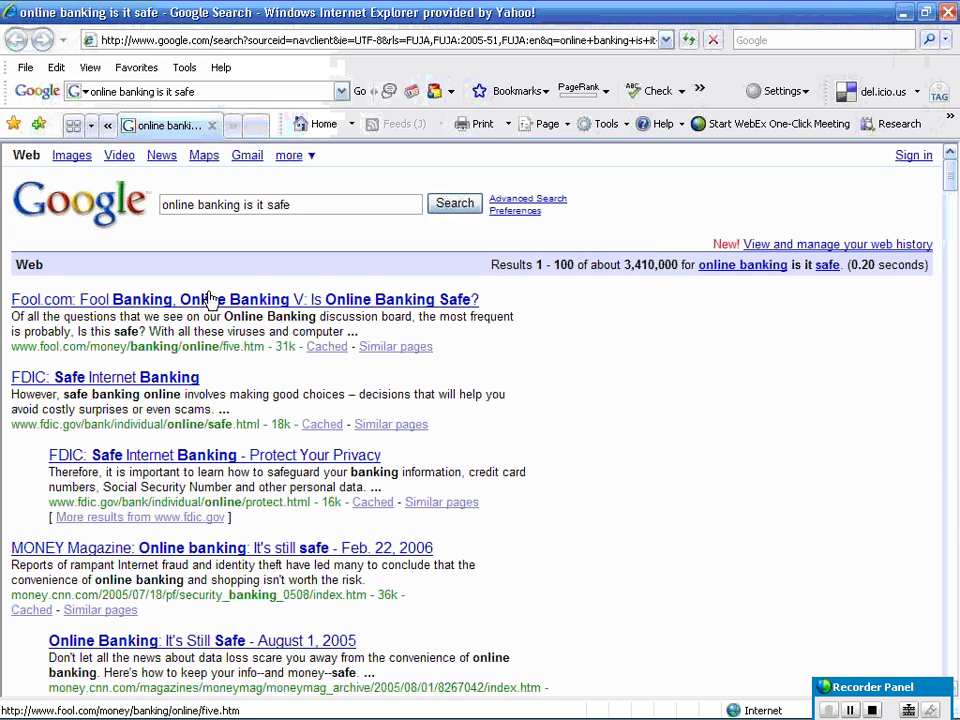
Open the Fool.com result "Is Online Banking Safe?" and read through the article for post material
click(210, 300)
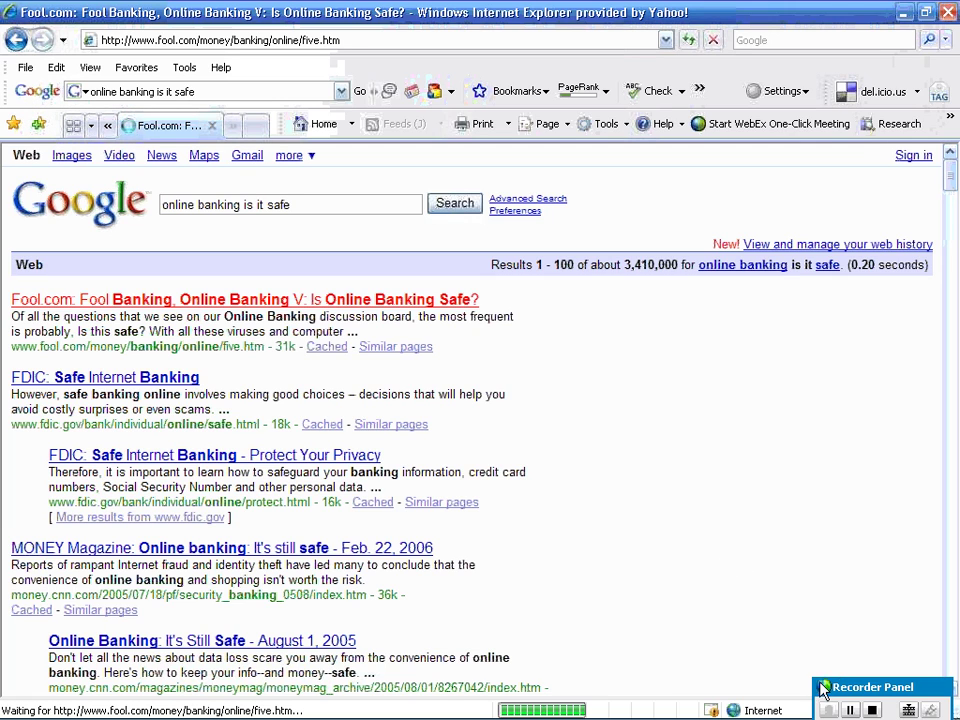
mouse_move(864, 675)
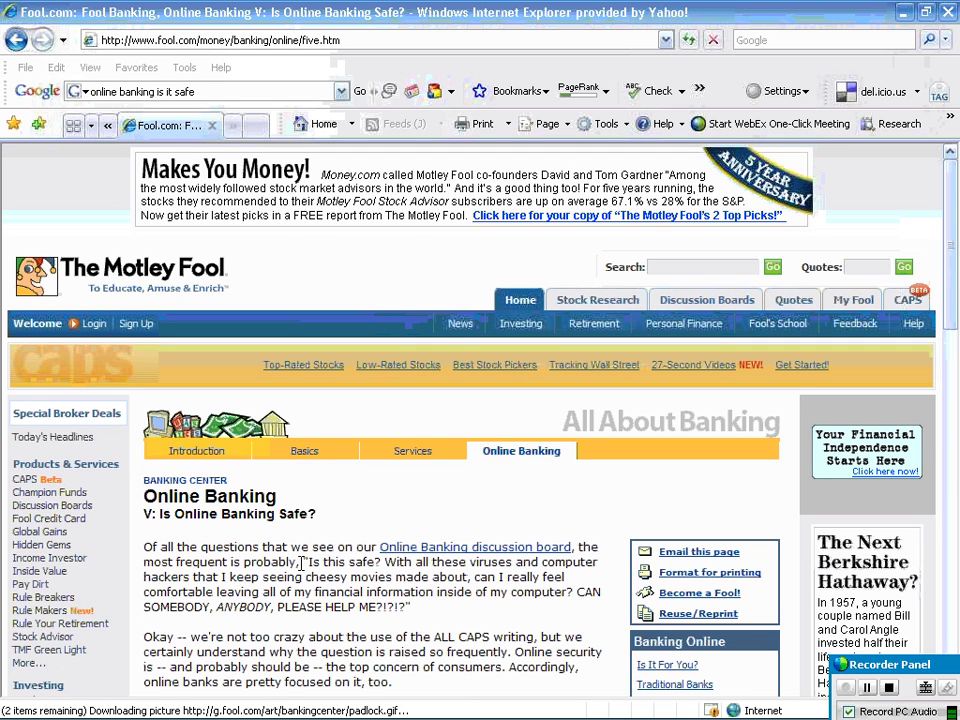
scroll(259, 548, down, 3)
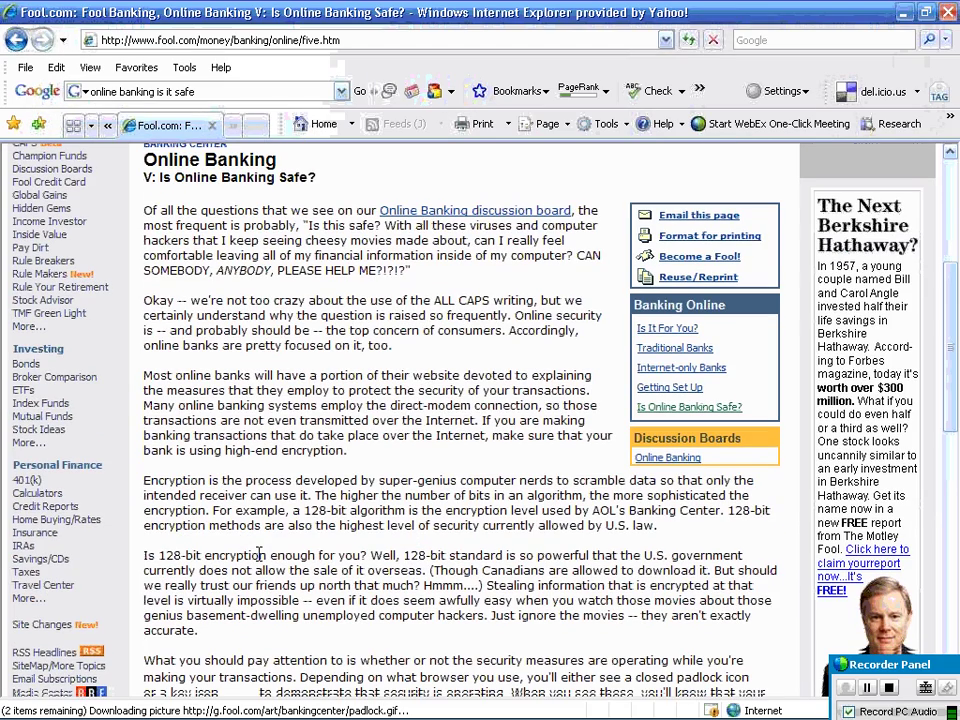
scroll(259, 553, down, 1)
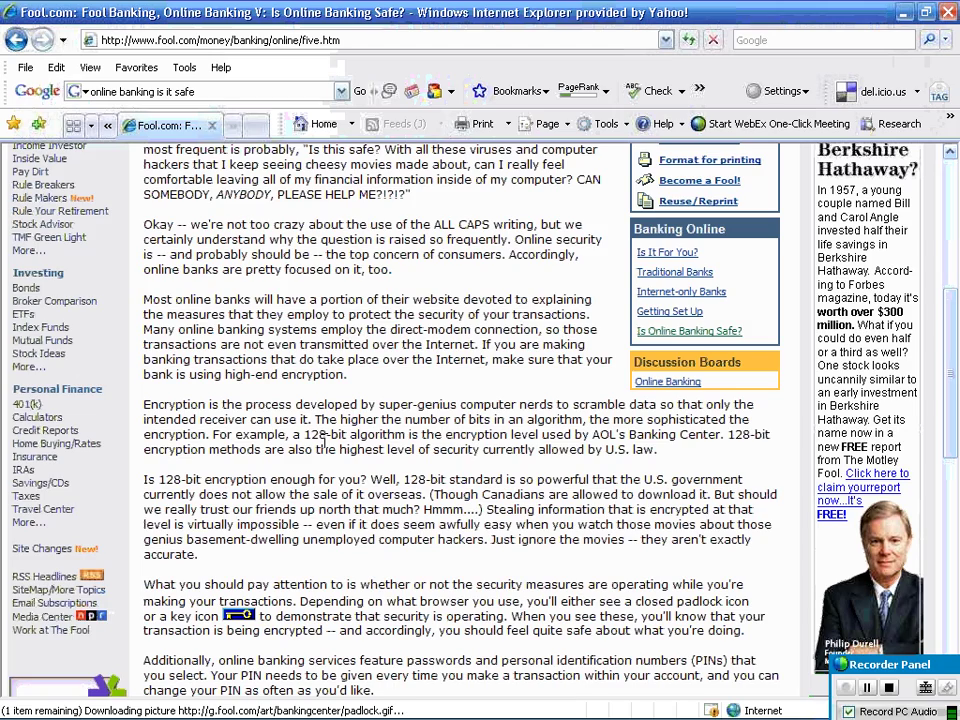
scroll(323, 444, down, 1)
scroll(325, 441, down, 2)
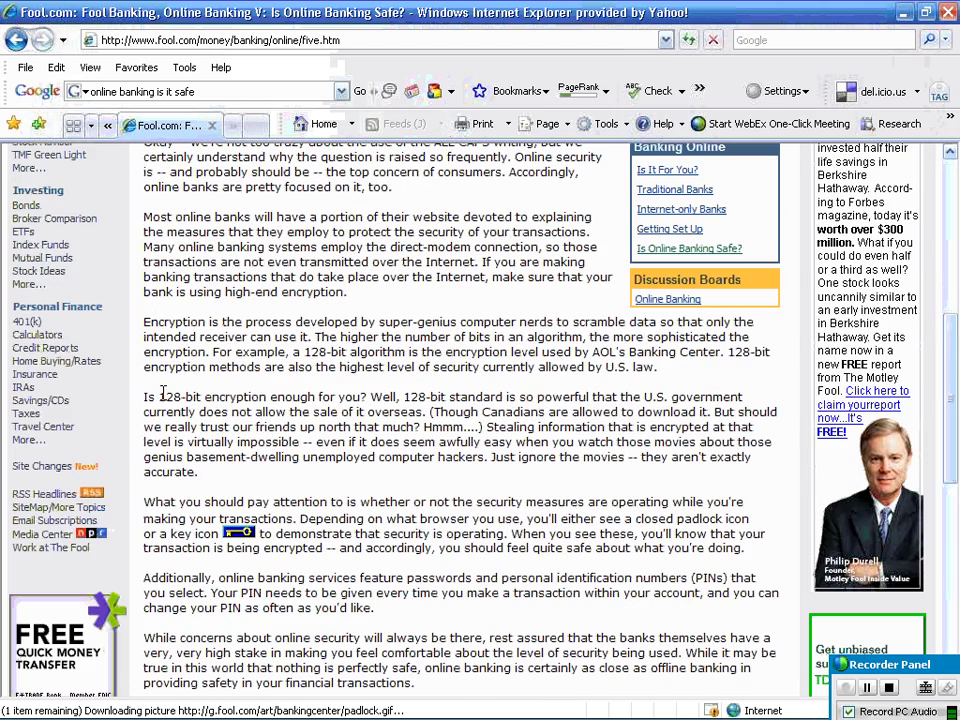
scroll(359, 497, down, 1)
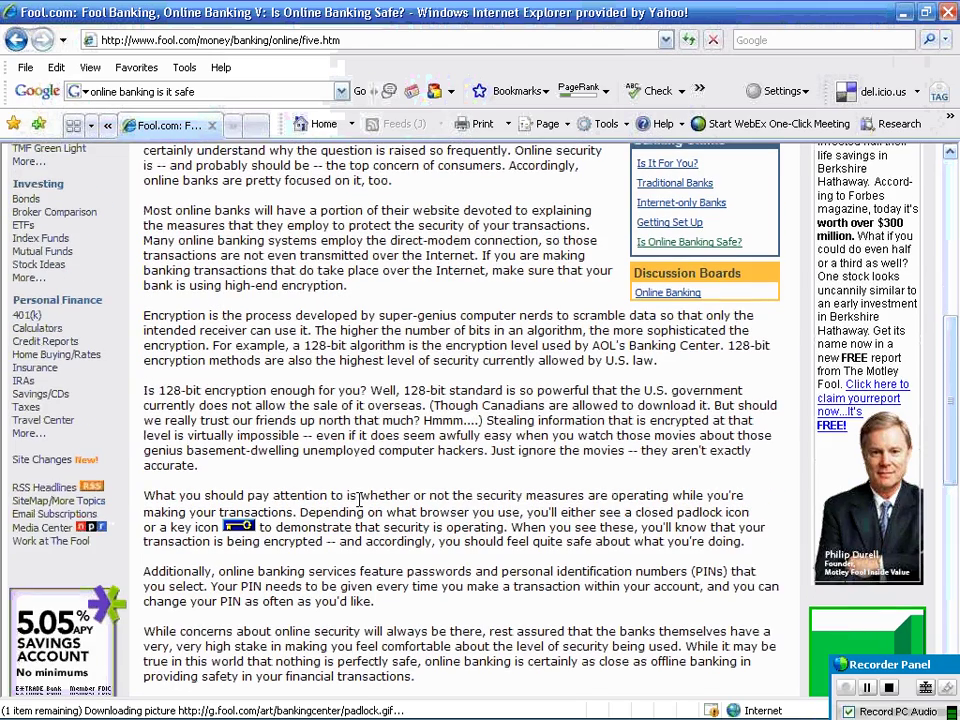
scroll(359, 497, down, 5)
scroll(348, 605, up, 7)
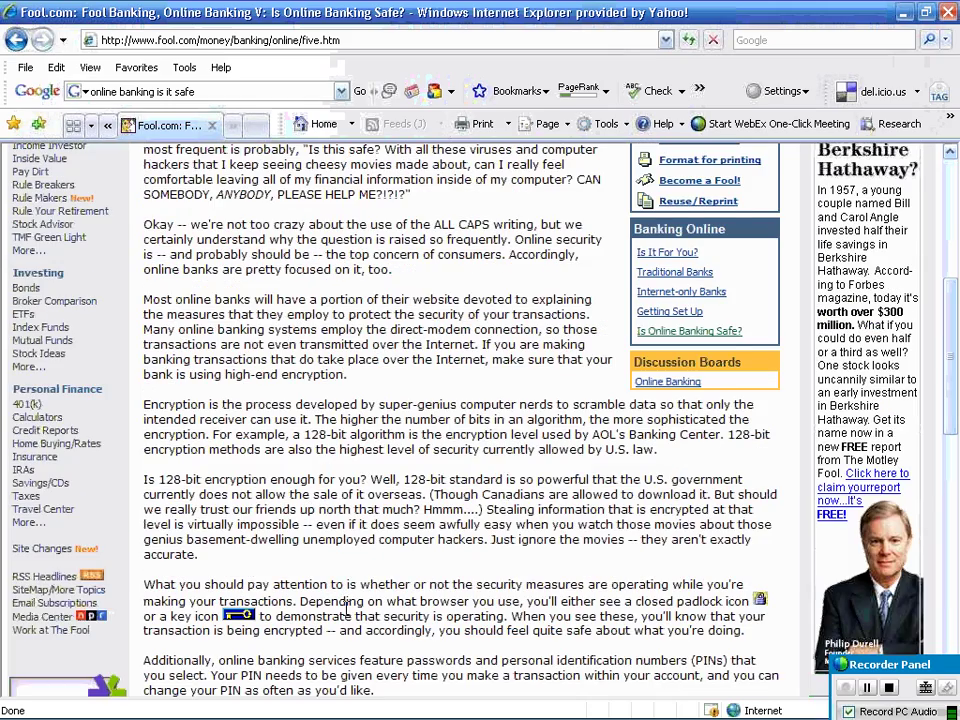
scroll(347, 607, up, 4)
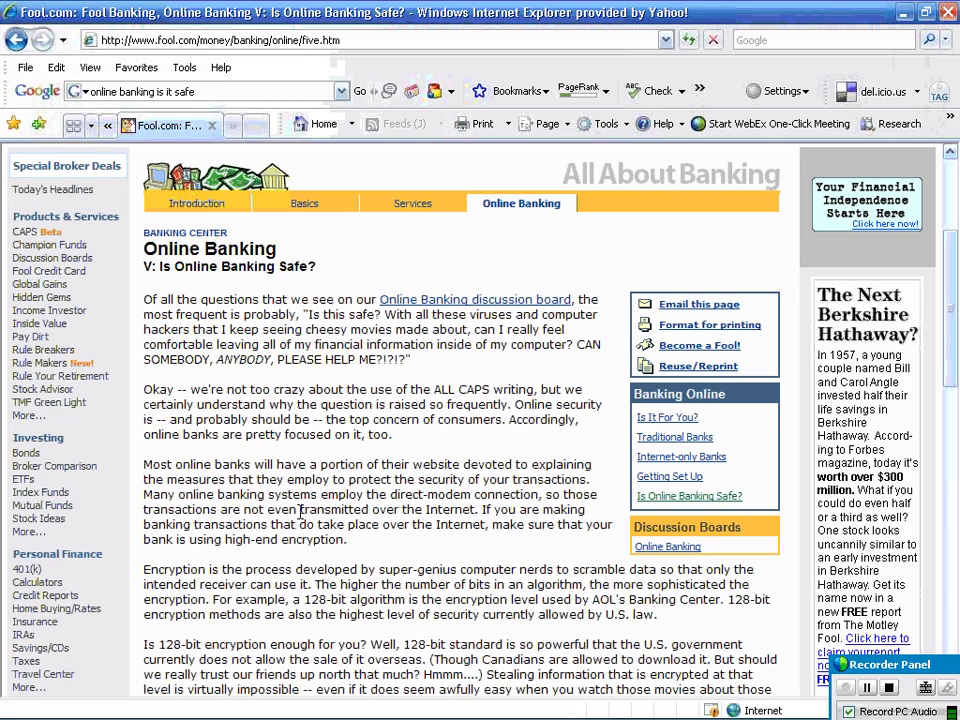
scroll(300, 511, down, 1)
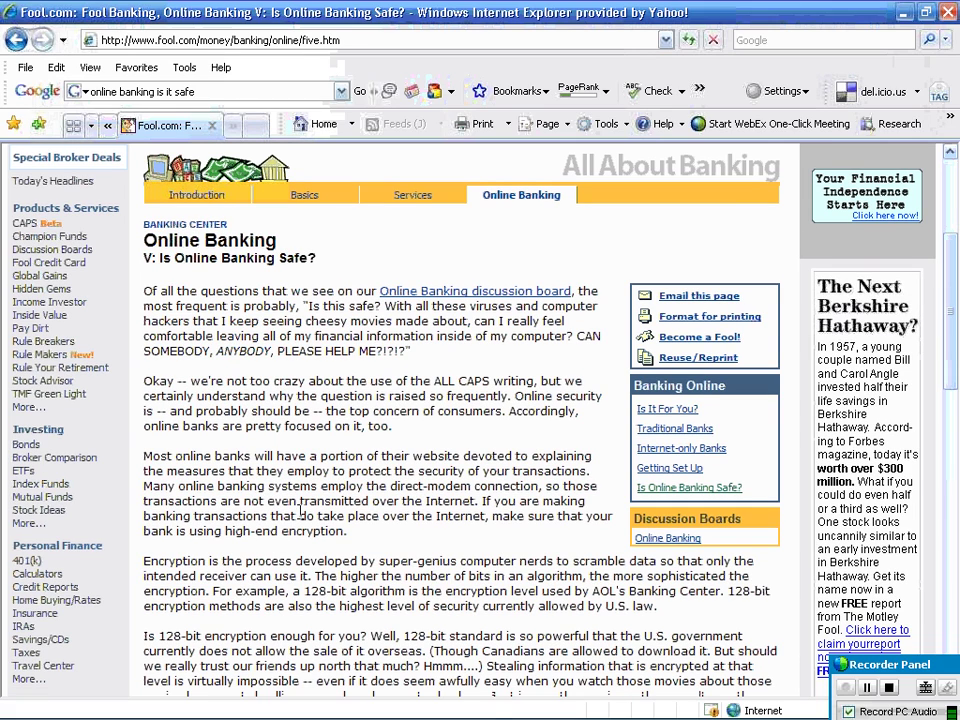
scroll(584, 630, down, 1)
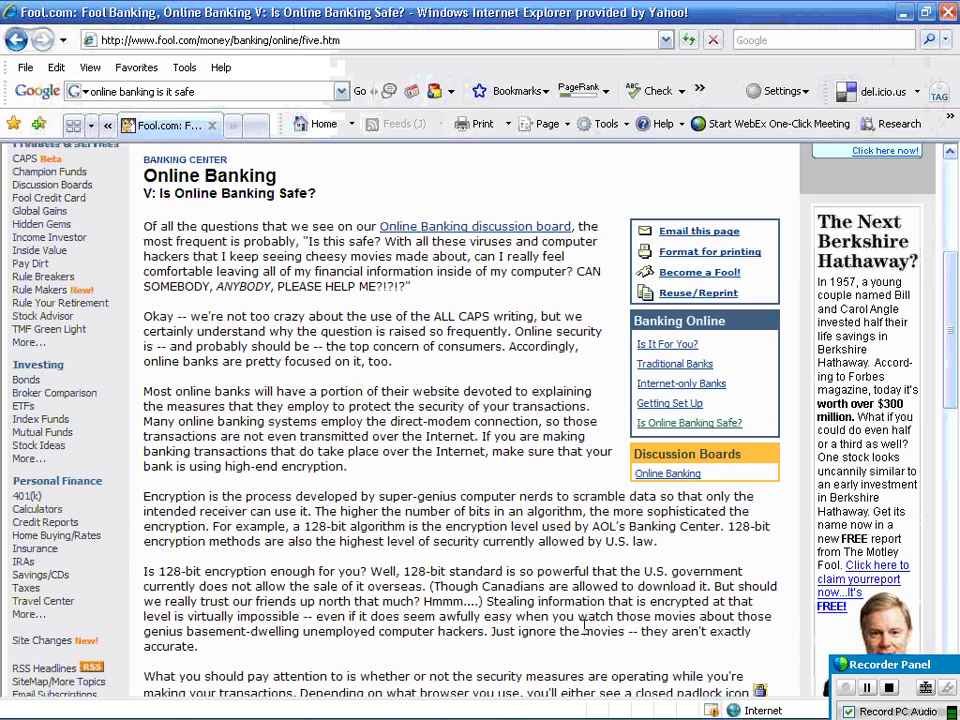
scroll(584, 627, up, 1)
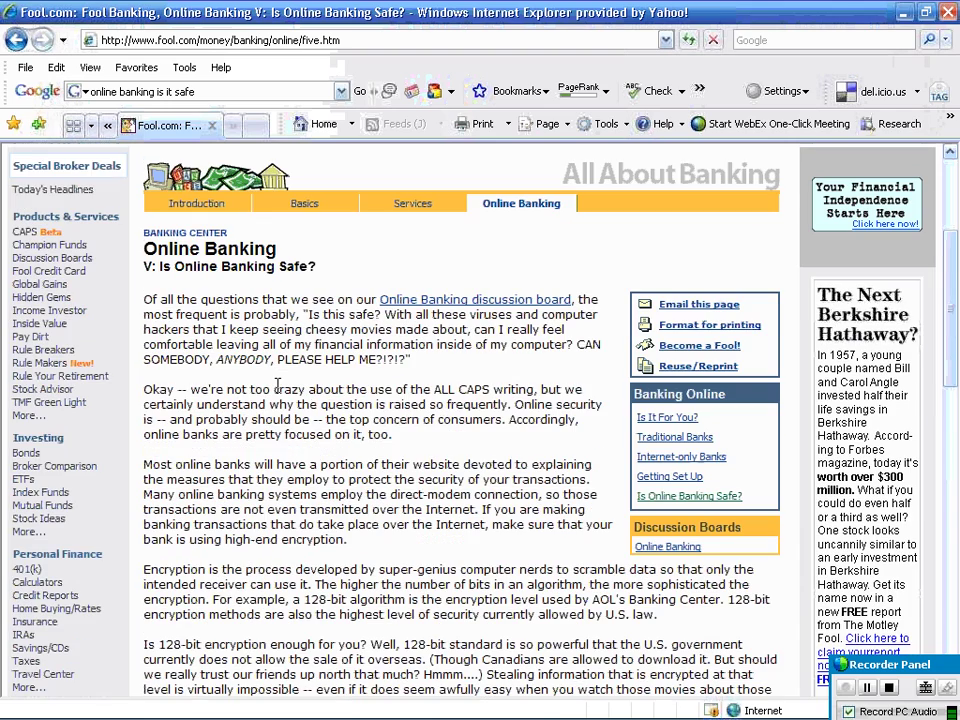
Return to the Google results and open the About.com result "Is Online Banking Safe?"
click(17, 40)
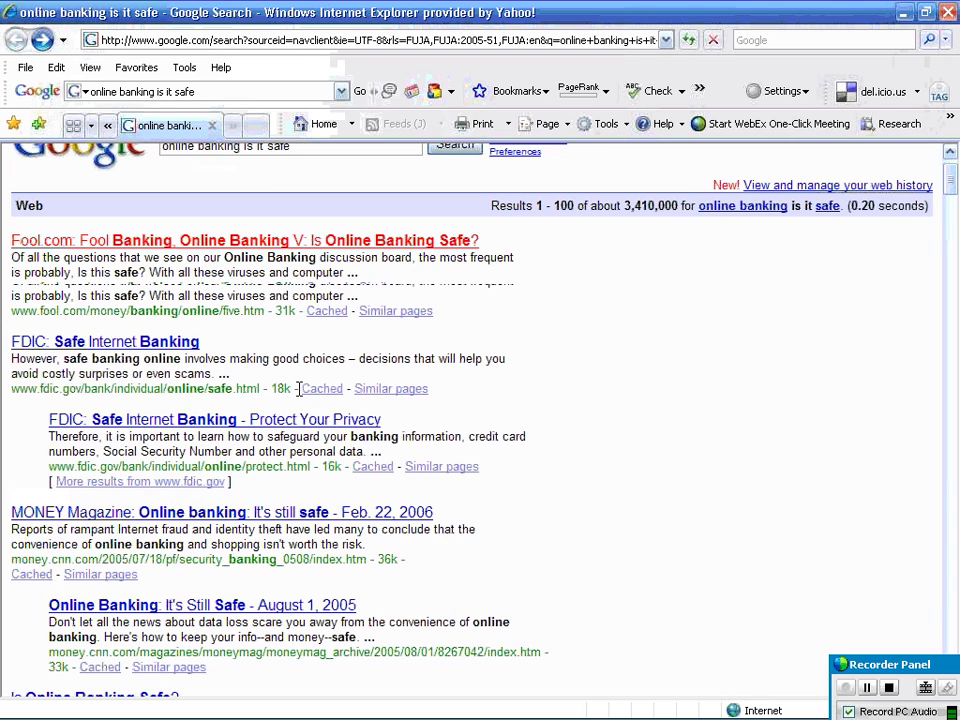
scroll(163, 540, down, 3)
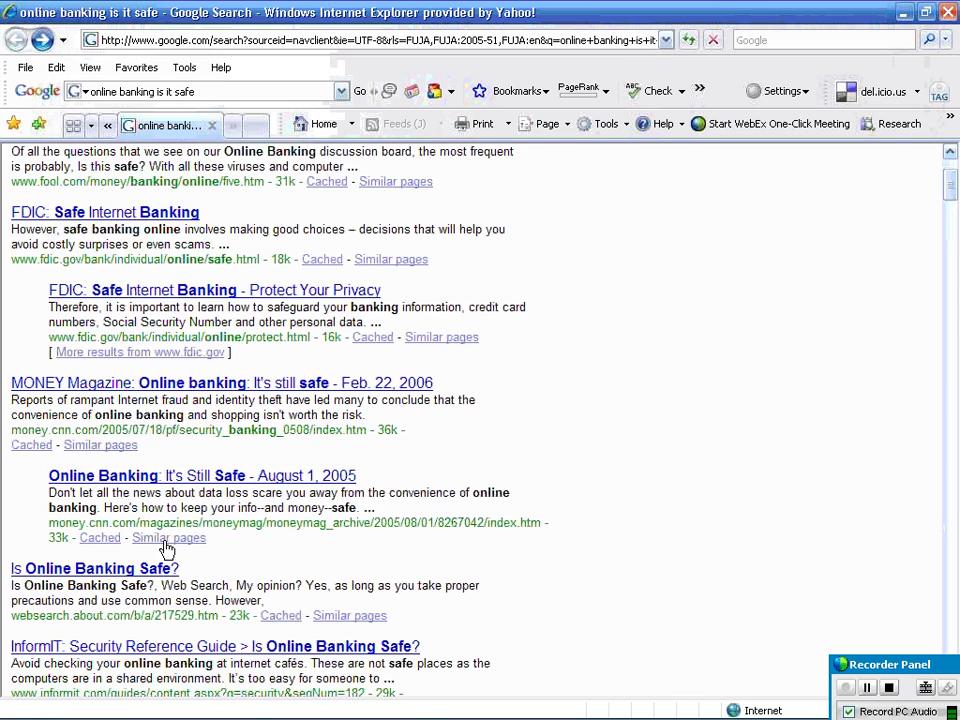
scroll(260, 543, down, 3)
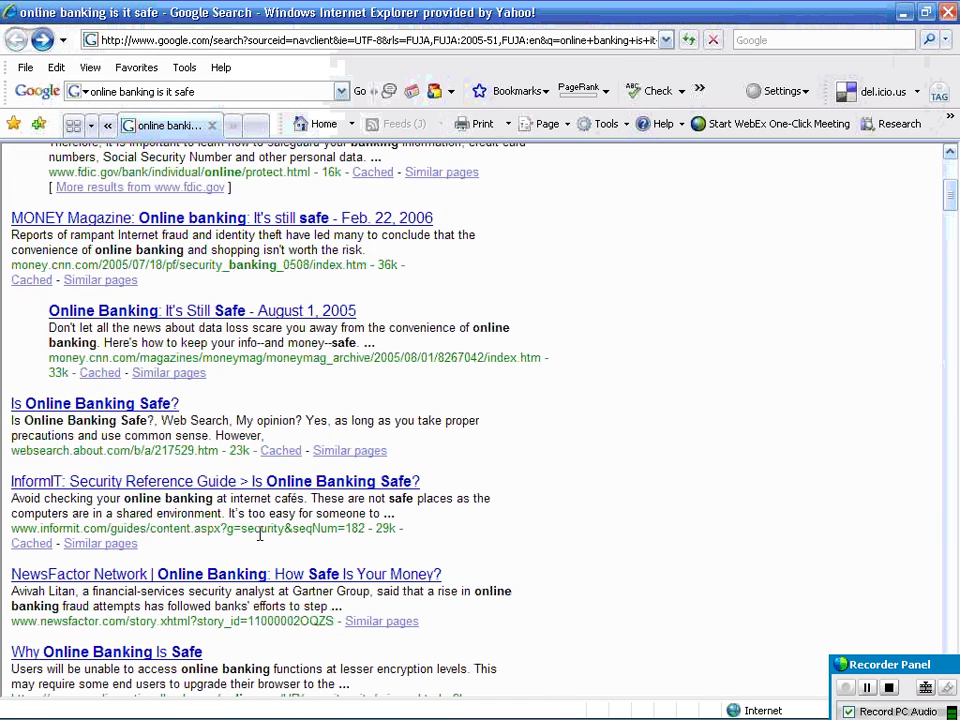
click(125, 401)
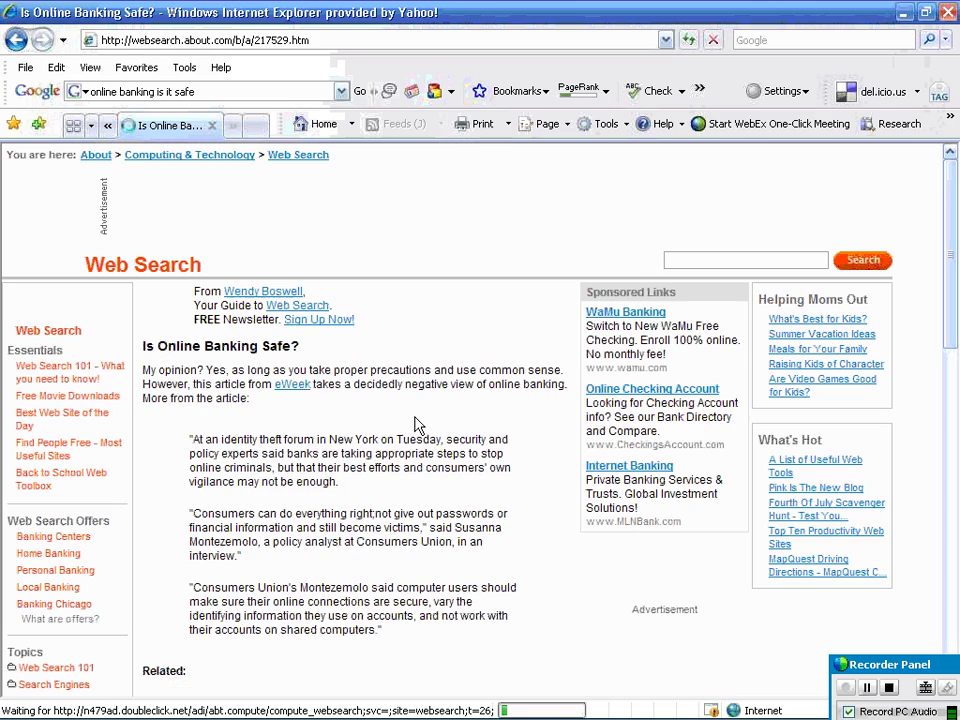
Read through the About.com article's quoted passages and related links for post material
scroll(322, 438, down, 3)
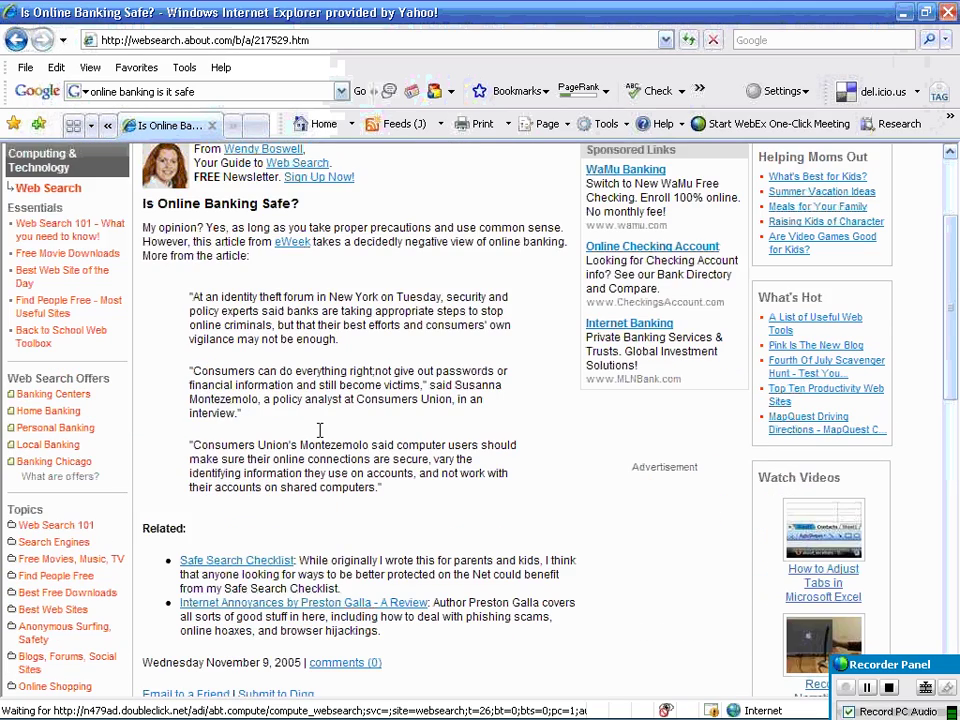
scroll(320, 430, up, 3)
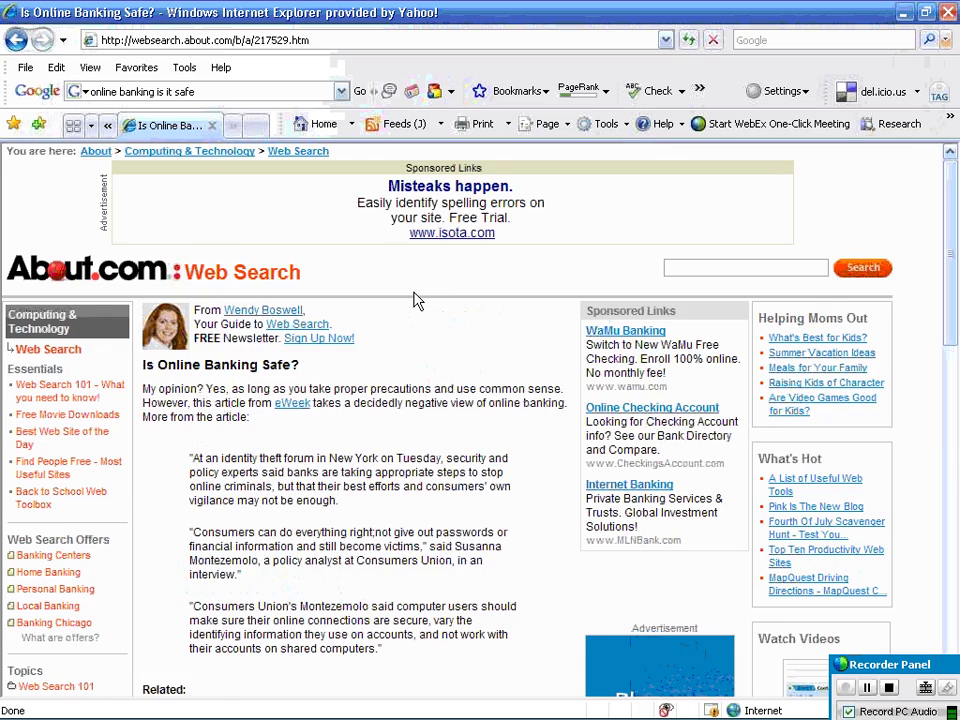
scroll(417, 301, down, 7)
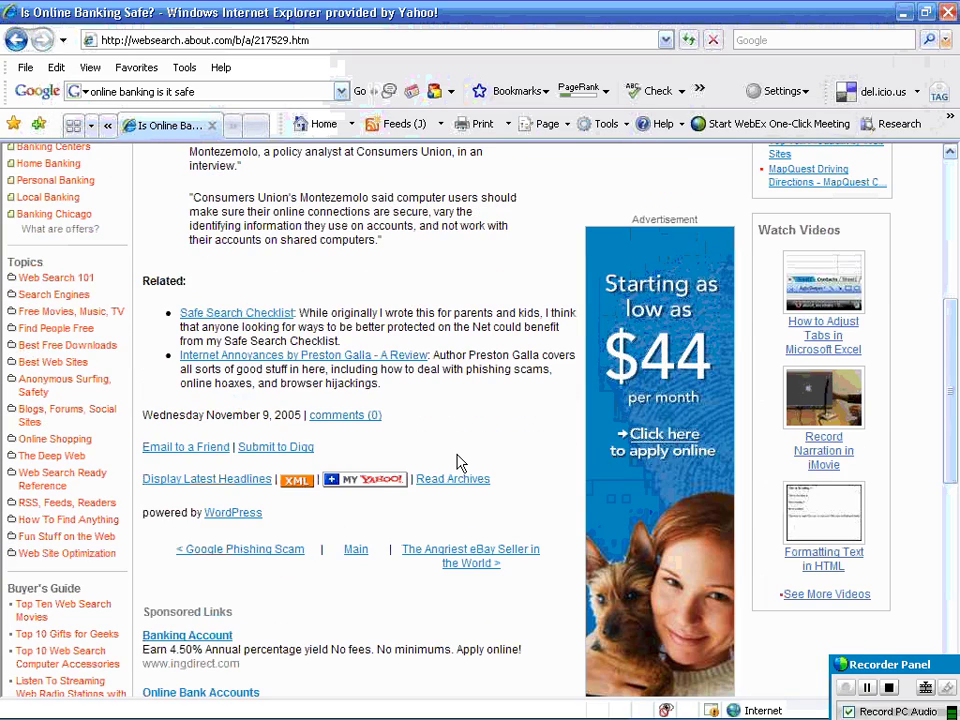
scroll(457, 458, up, 4)
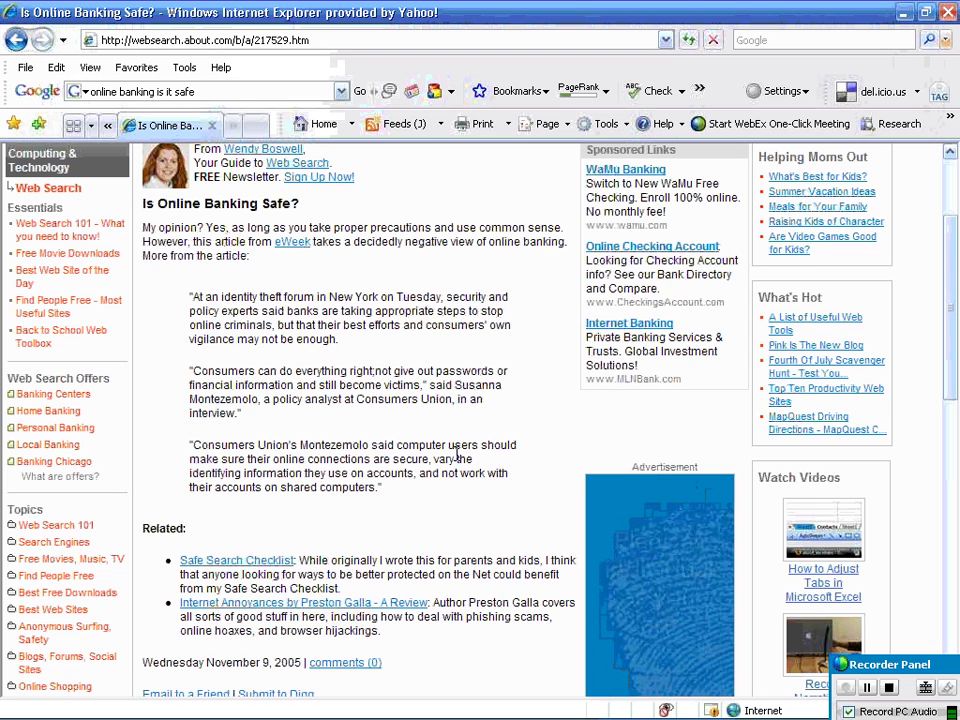
scroll(457, 452, up, 1)
scroll(457, 452, up, 3)
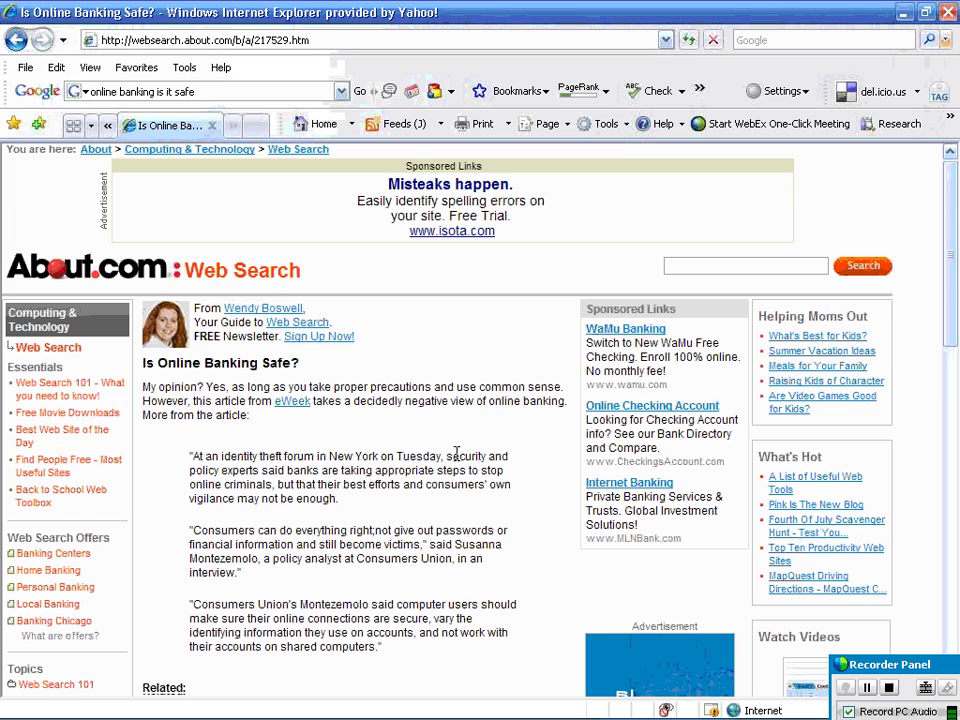
scroll(369, 519, down, 3)
scroll(369, 519, up, 1)
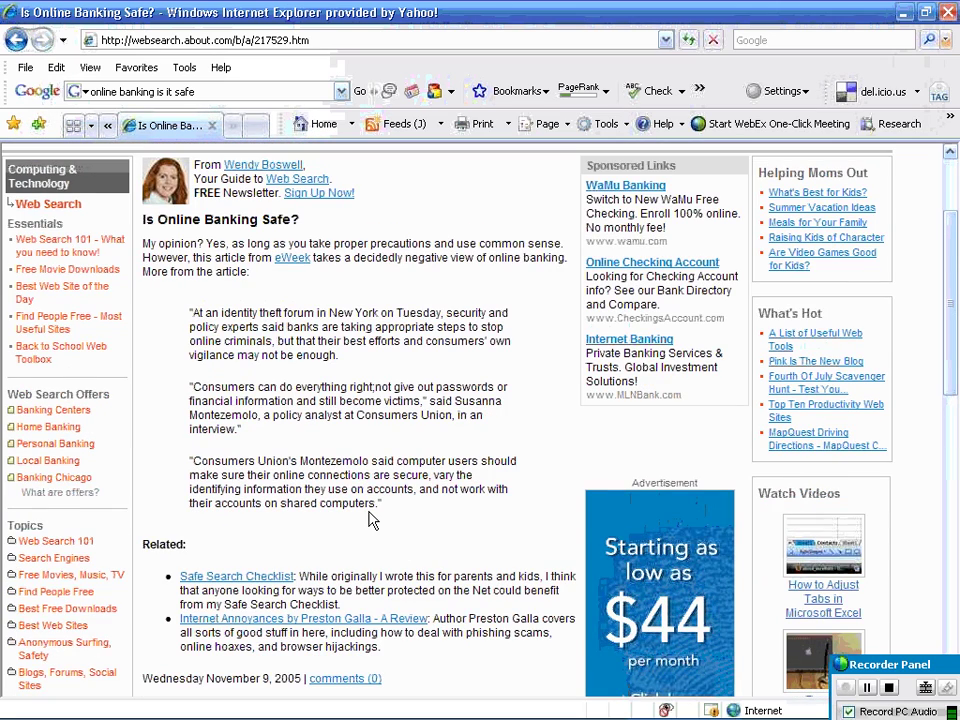
scroll(369, 519, up, 3)
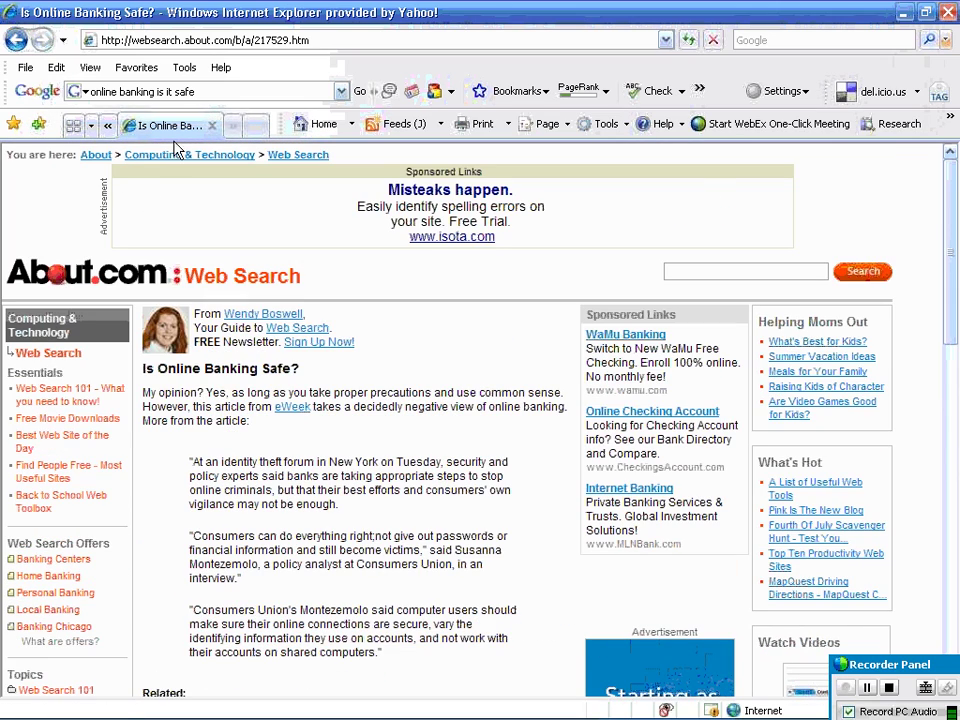
Close the blank tab, switch to the Moguling new post and write its content, beginning "Online banking stirs up excitement and concerns regarding privacy and safety"
click(108, 126)
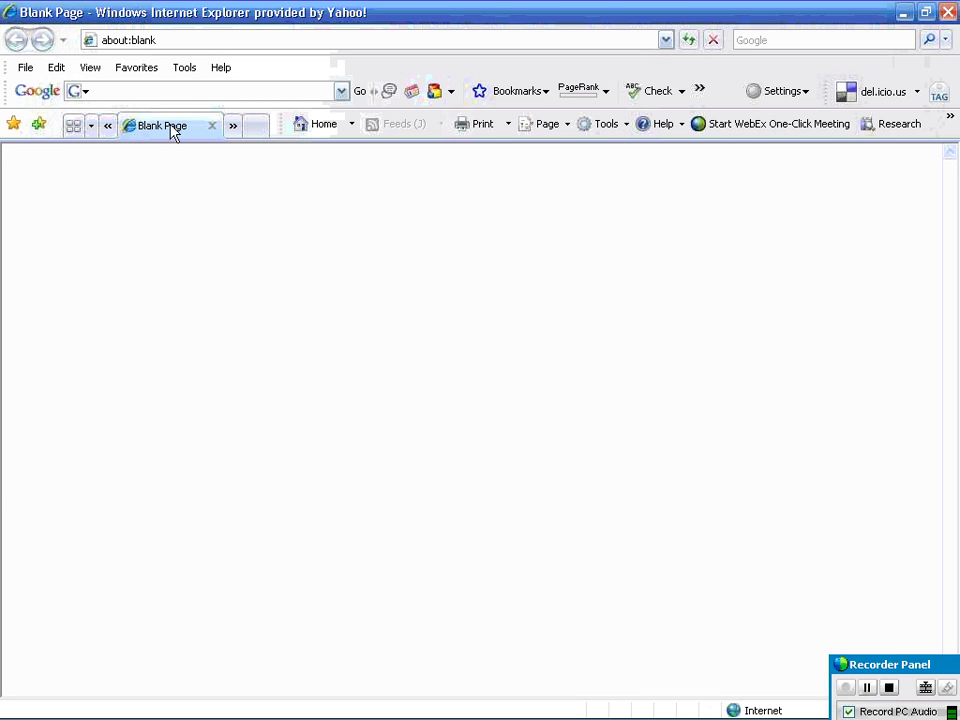
click(212, 127)
click(107, 126)
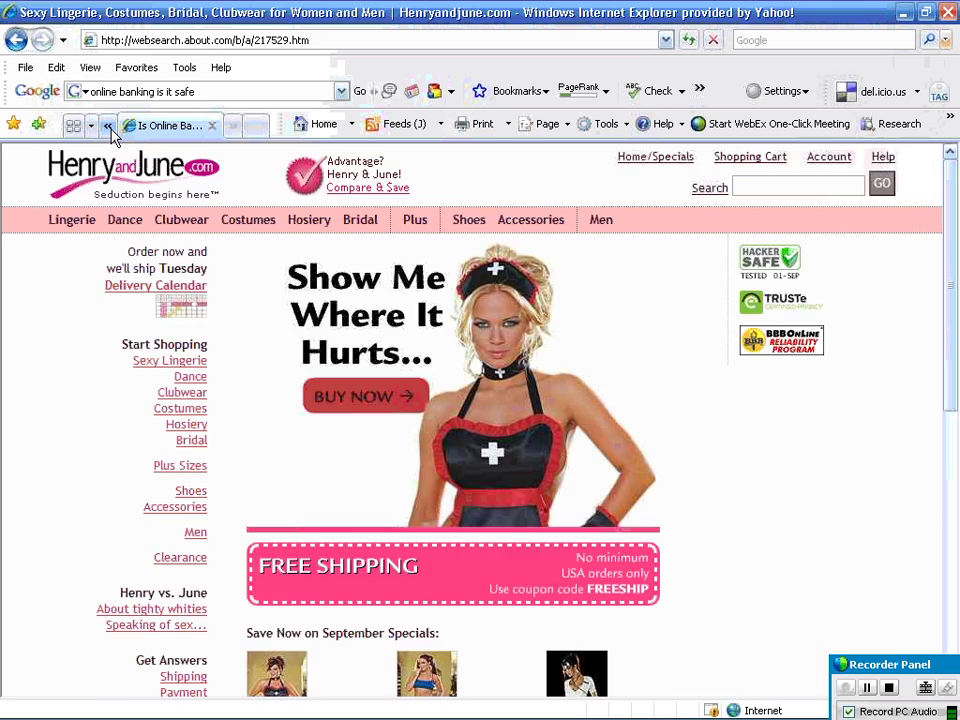
click(110, 130)
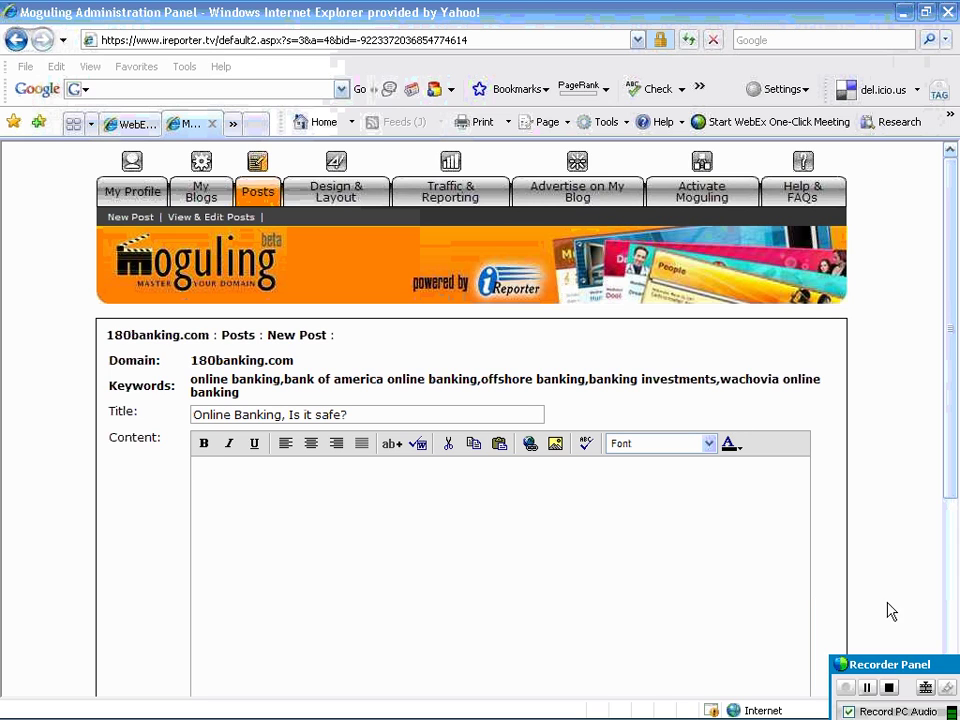
mouse_move(890, 612)
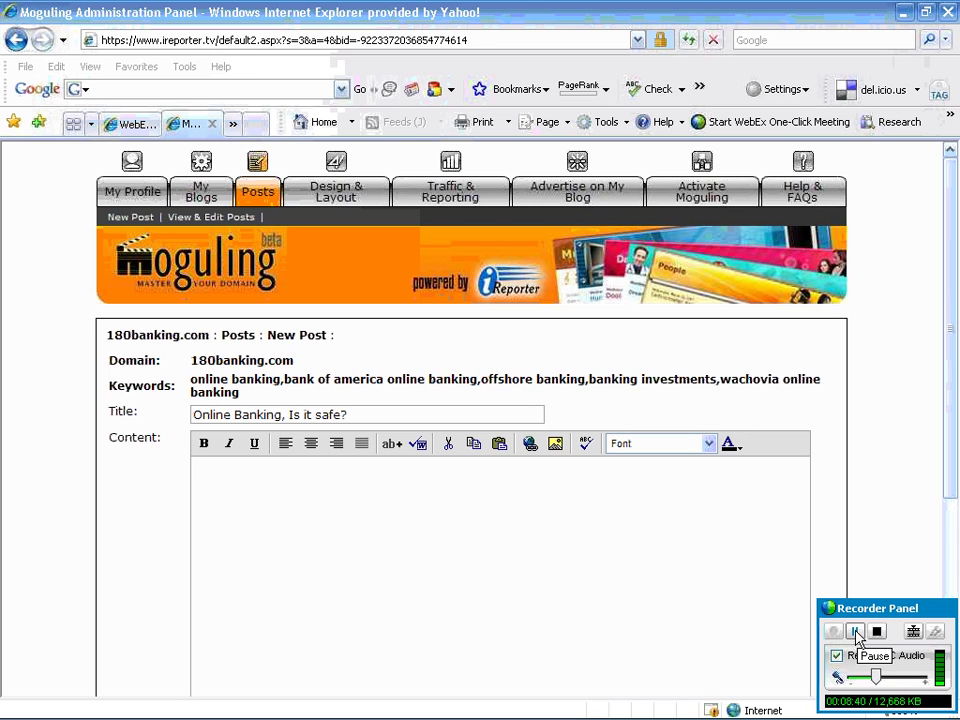
text(Online banking stirs up excitement and concerns regarding privacy and safety of your personal information. With the recent scare brought to the public about online job search giant Monster.com and the fact that someone hacked into their database and stole personal information on over 1.25 million Monster.com users, is online banking at the same risk? Whan banking online, be sure your are in an areas with HTTPS. This signifies 128 bit encryption. Also, you want may want to view your online banking privacy policies and use of personal data regarding data storage. For the most part, online banking is safer than going to a restaurant and giving your credit card to the wait staff. Online banking is far more convenient than driving to the bank and also the last consideration is your home computer and the safety of it. It would be easier for a computer hacker to access your personal data on your home computer vs. through online banking. If you have this covered than leave the online banking security to the banking institution experts and you should be good to go.)
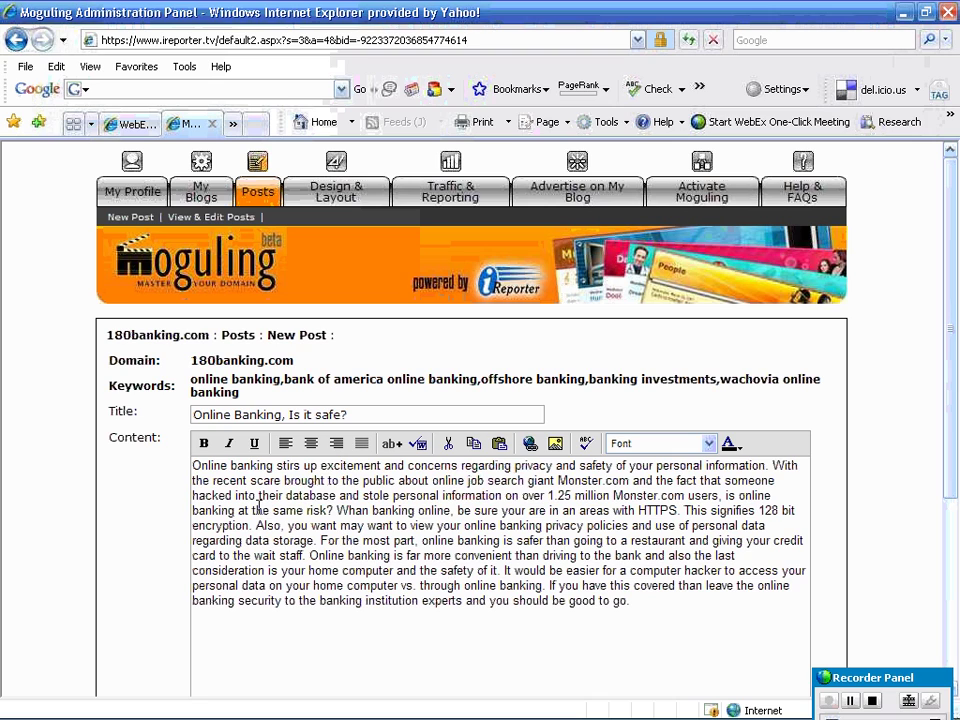
Highlight the opening keyword "Online banking" in the content and check the post's word count
drag(193, 466, 275, 466)
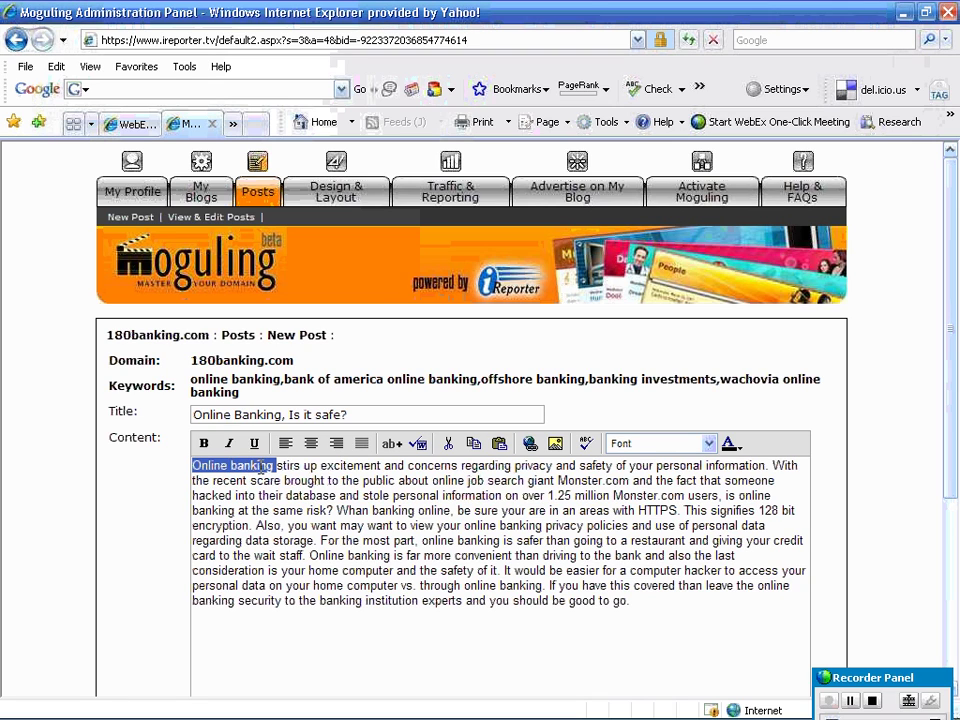
click(378, 557)
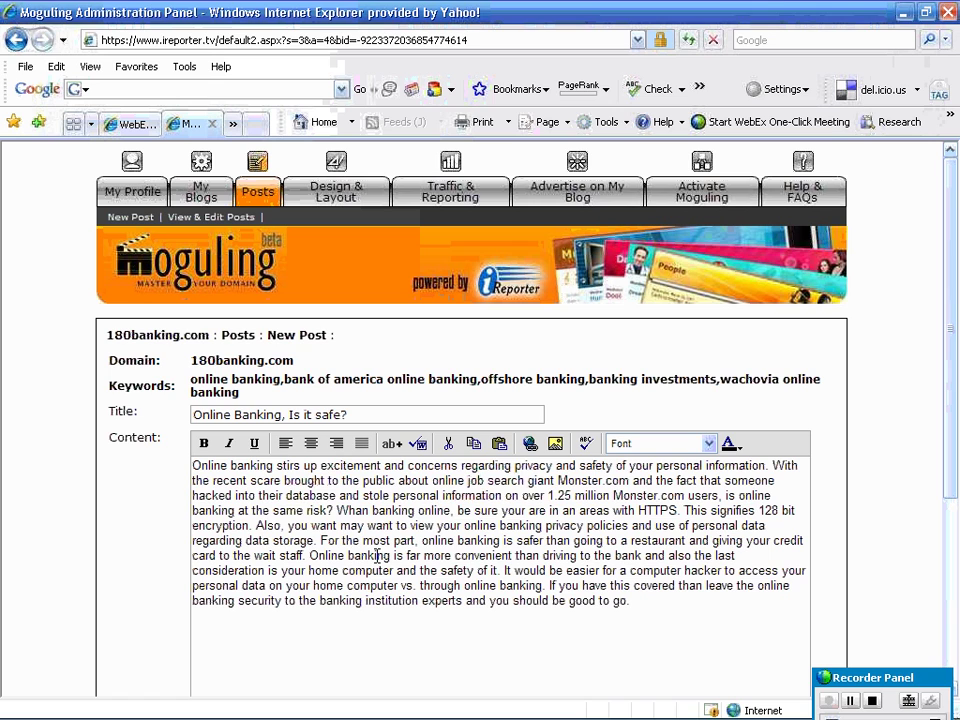
click(391, 443)
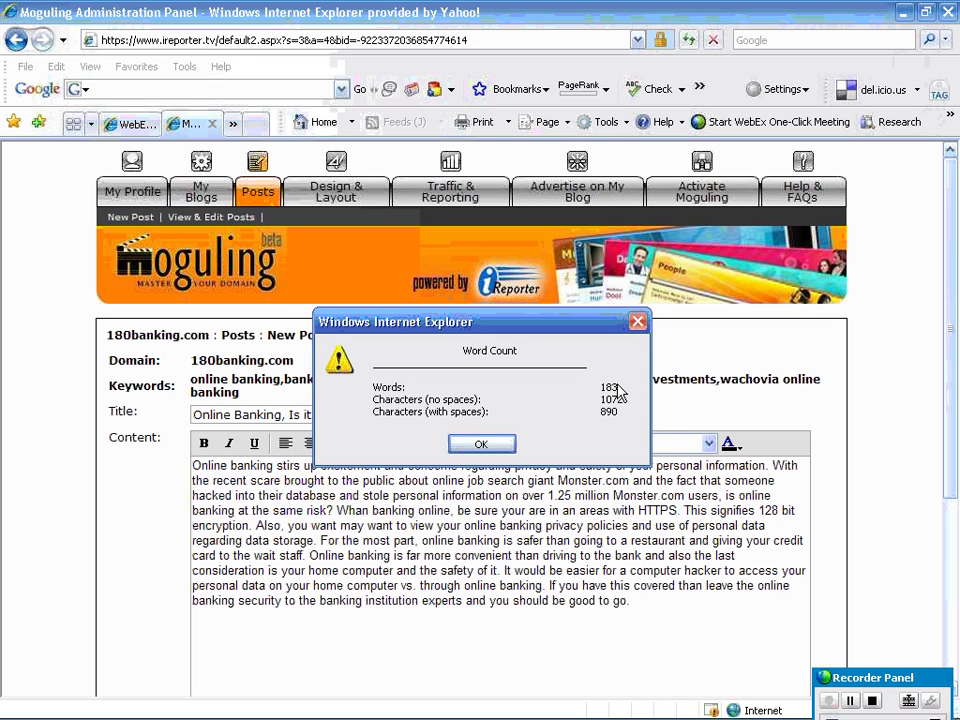
click(485, 446)
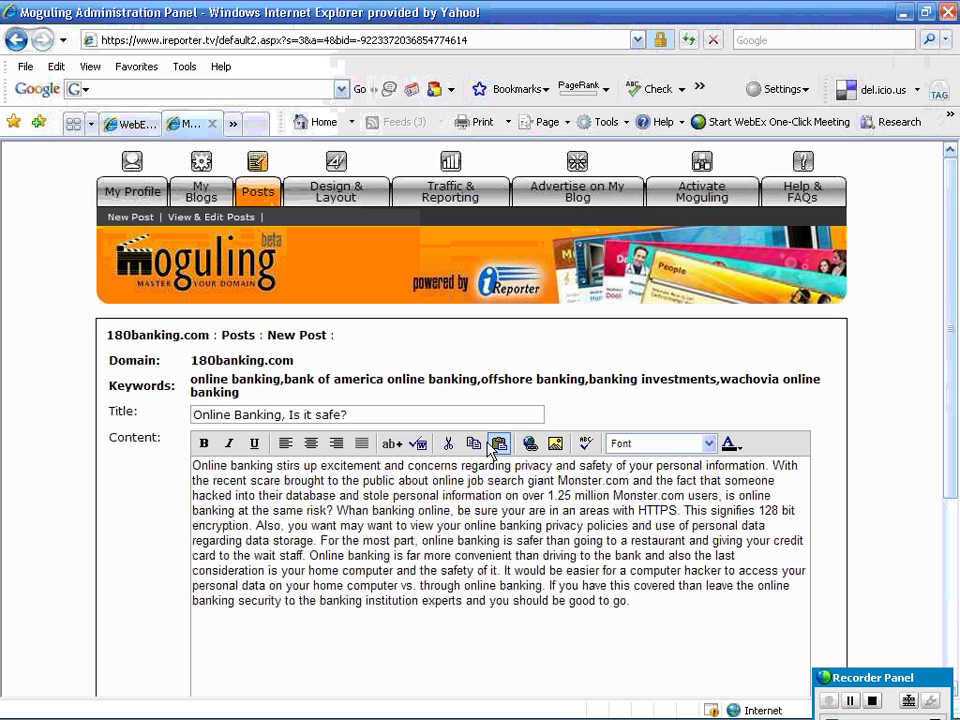
Spell-check the post content and correct "Whan" to "When"
click(586, 450)
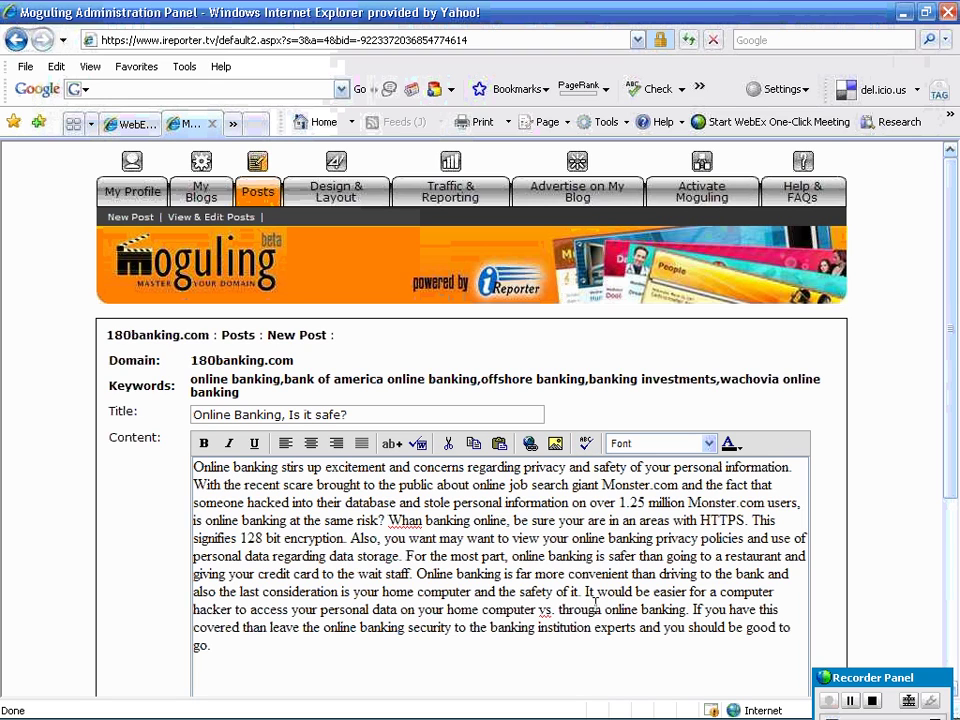
right_click(410, 529)
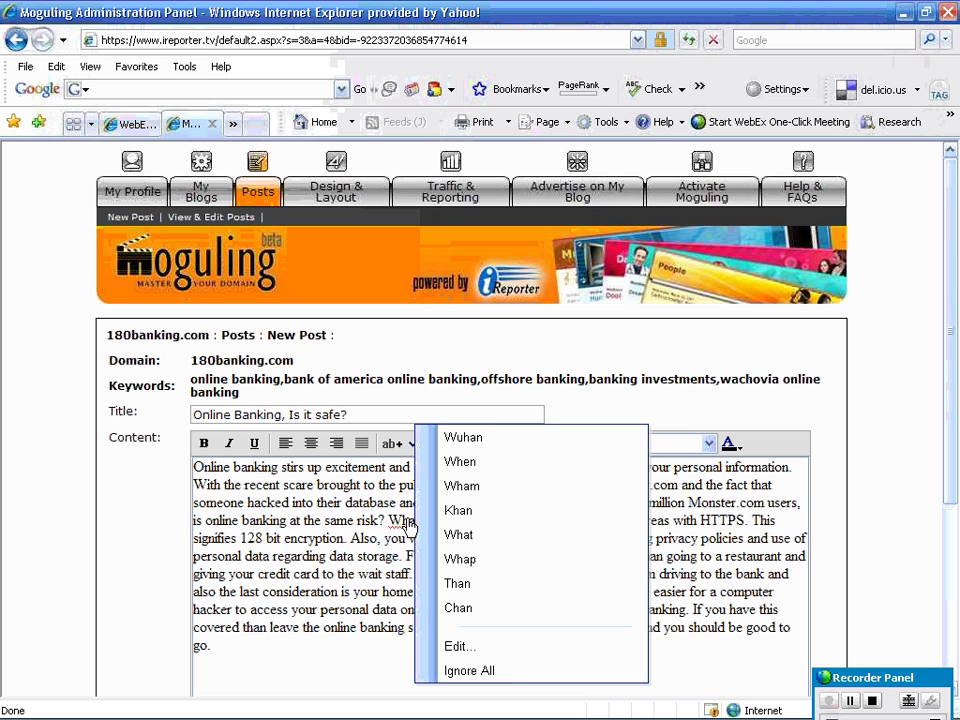
right_click(404, 522)
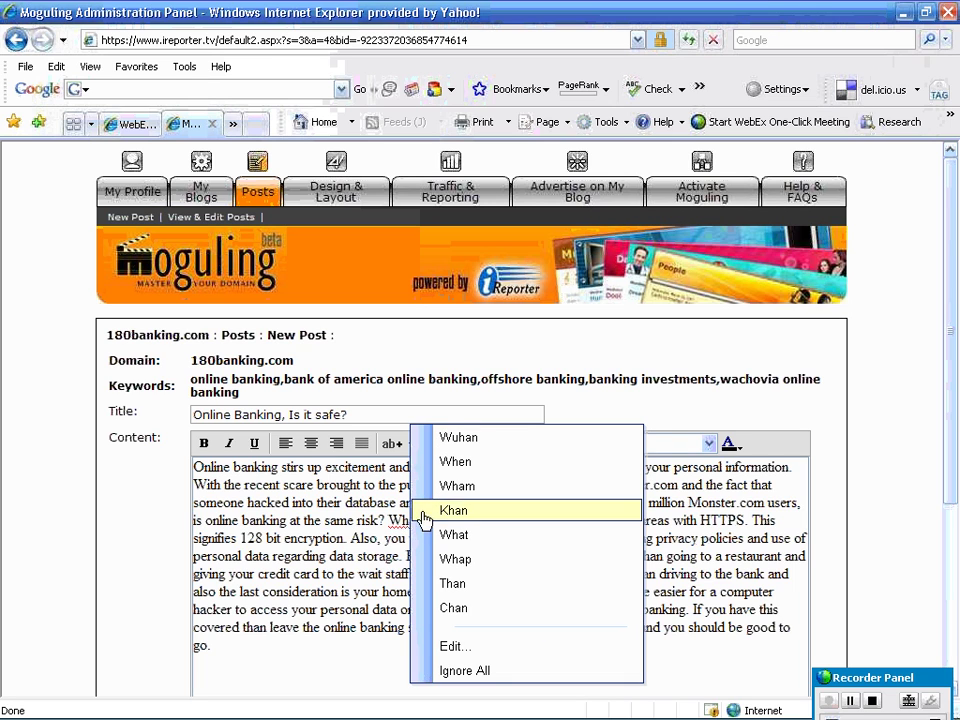
click(455, 461)
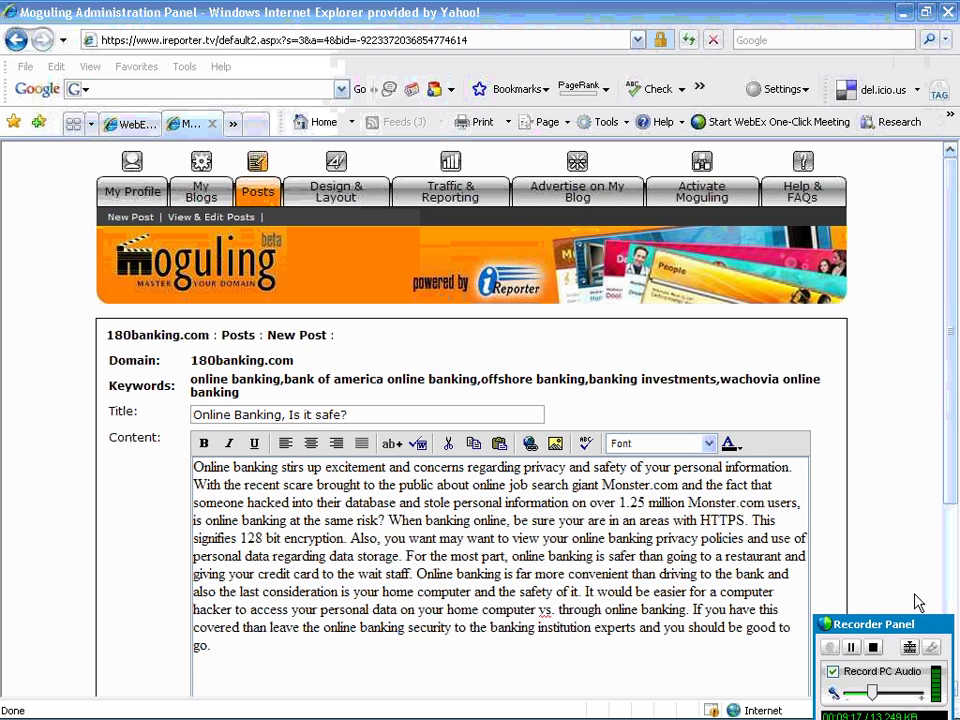
Check the post's keyword density and examine the title and content figures below the editor
scroll(948, 460, down, 3)
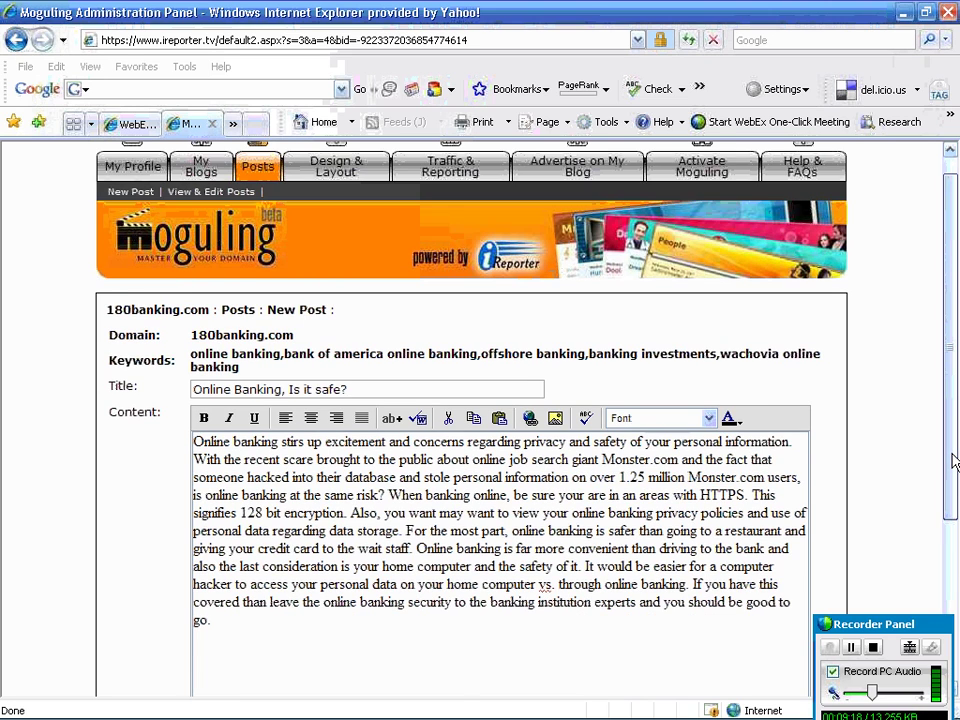
scroll(955, 580, down, 1)
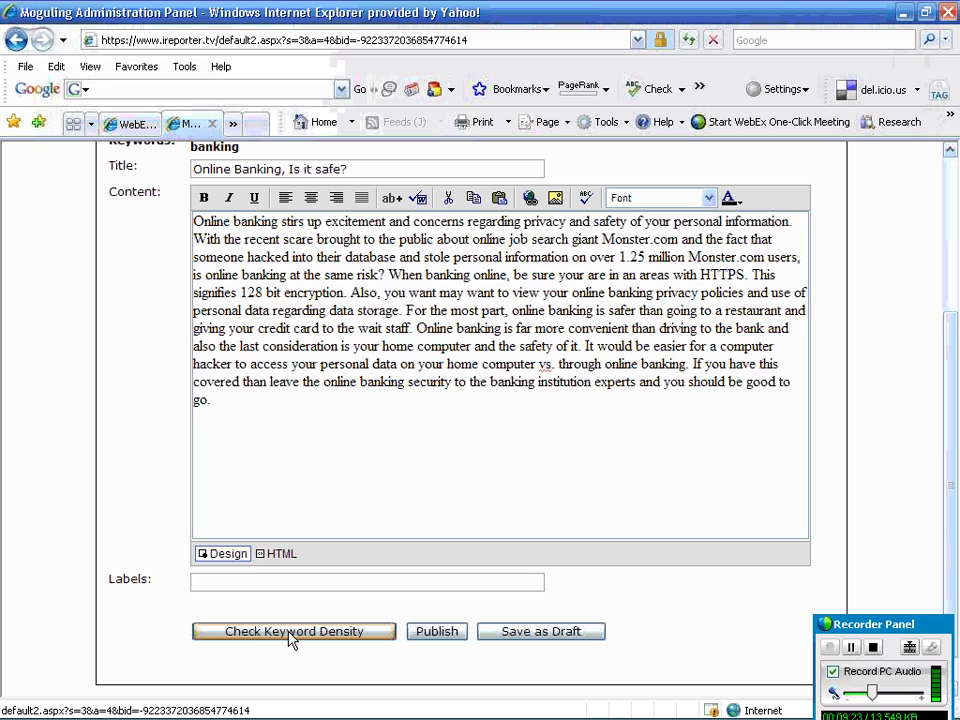
click(290, 633)
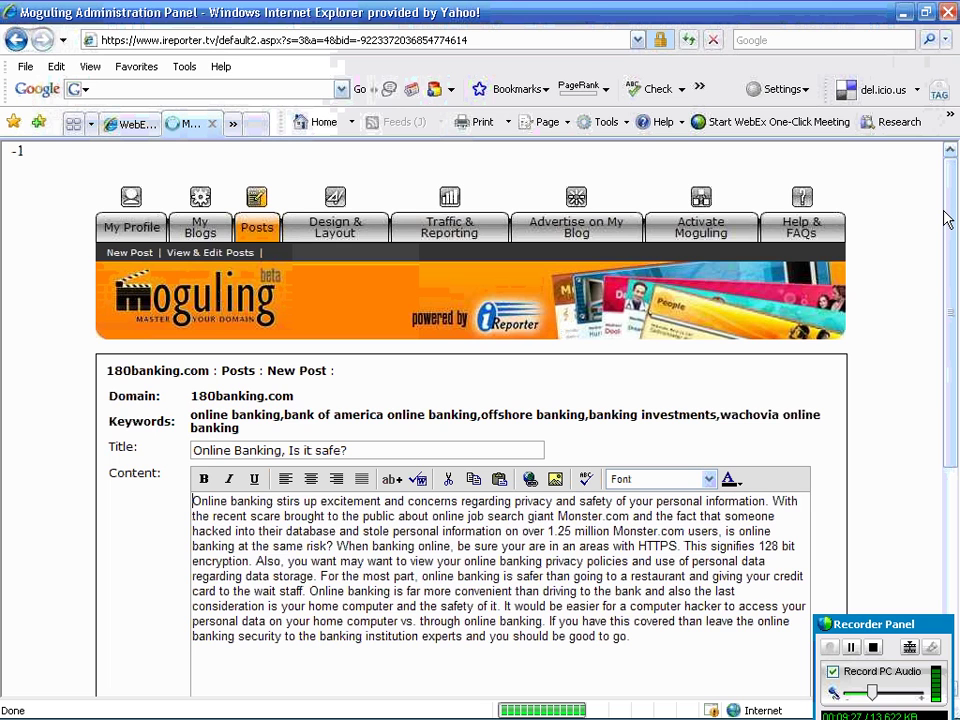
drag(946, 219, 952, 224)
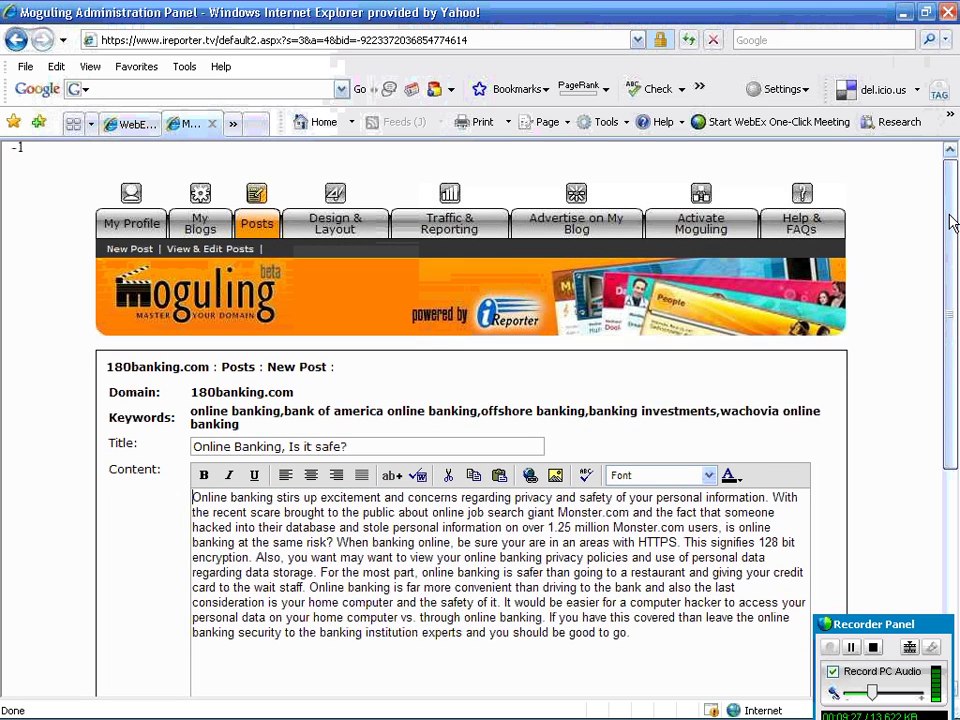
drag(951, 453, 951, 668)
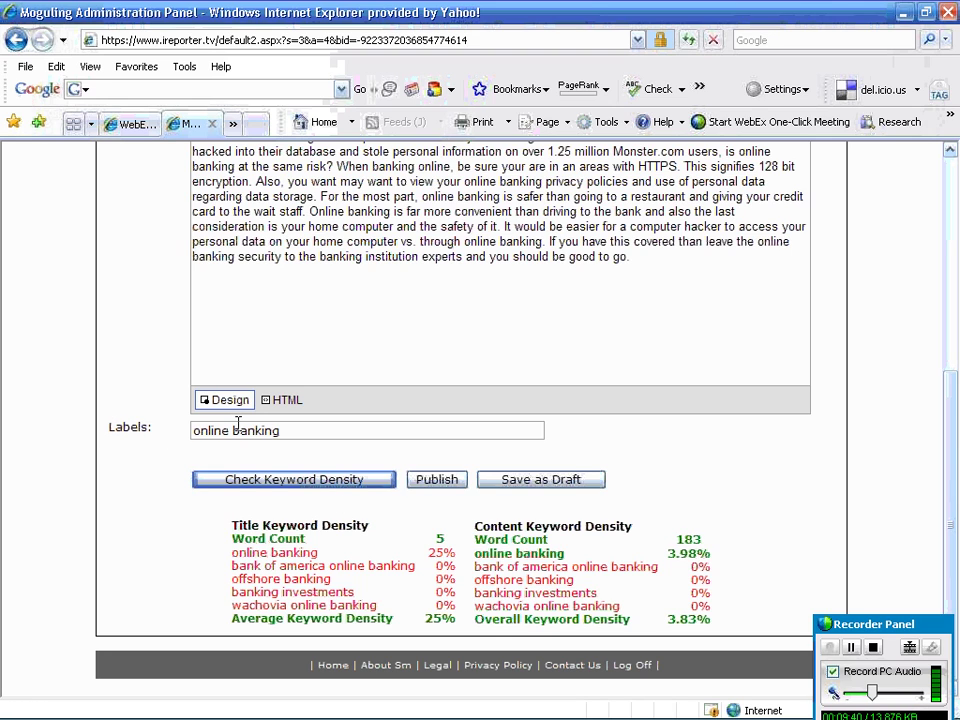
Review the "online banking" label and publish the post
drag(349, 431, 205, 432)
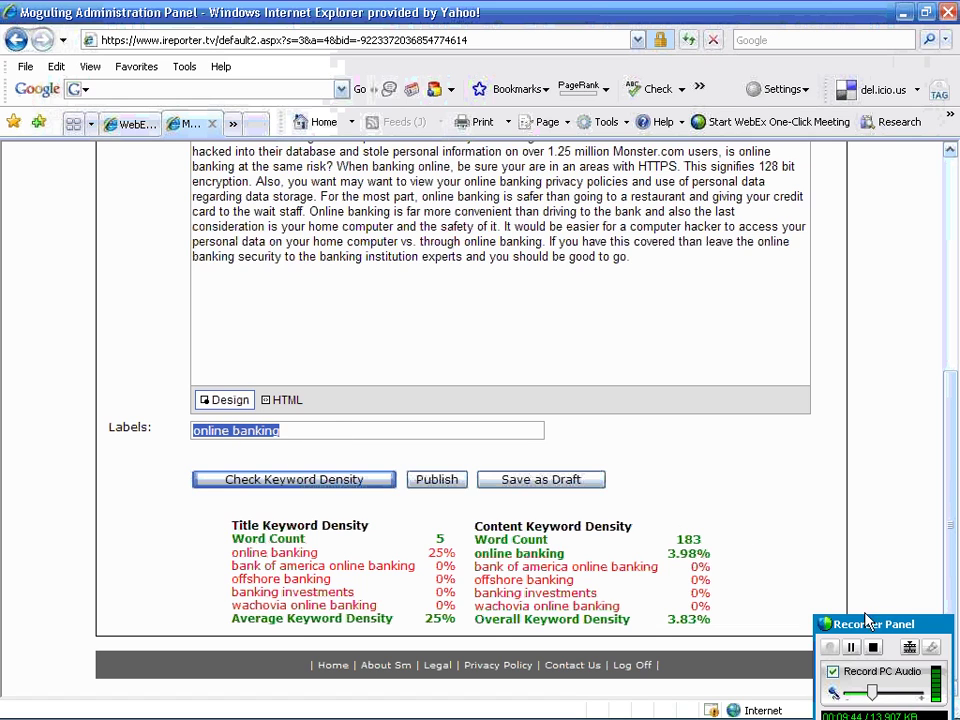
click(898, 624)
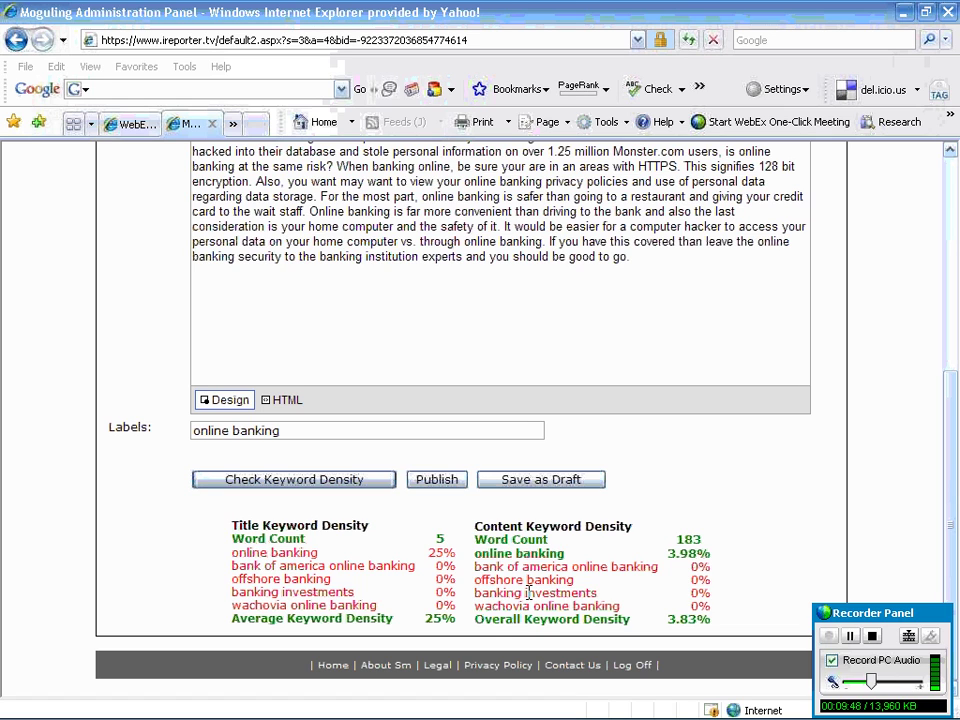
click(435, 481)
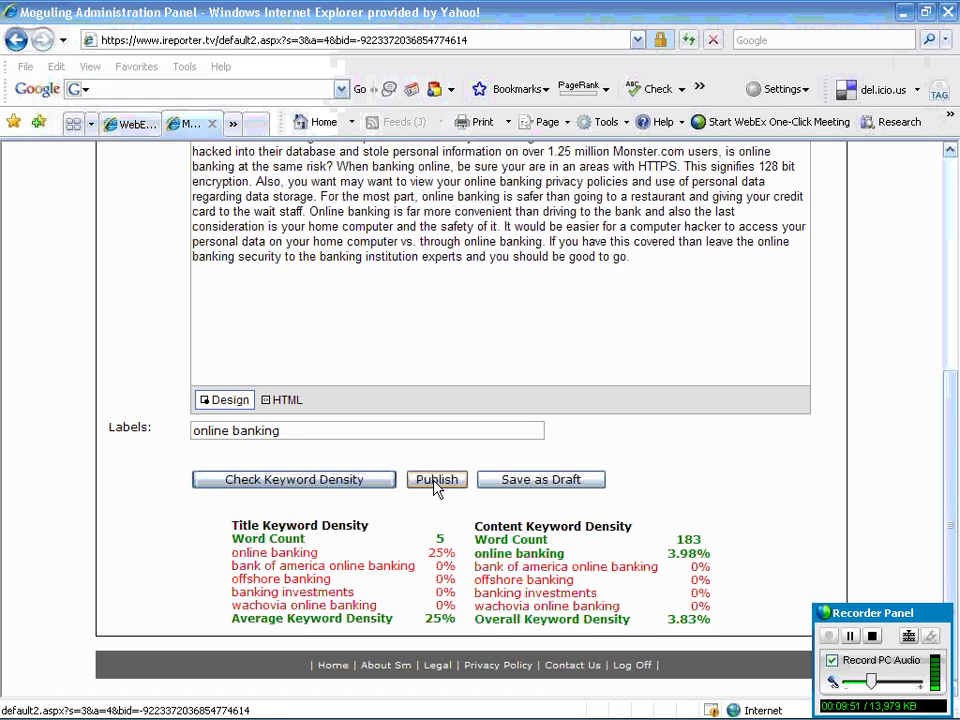